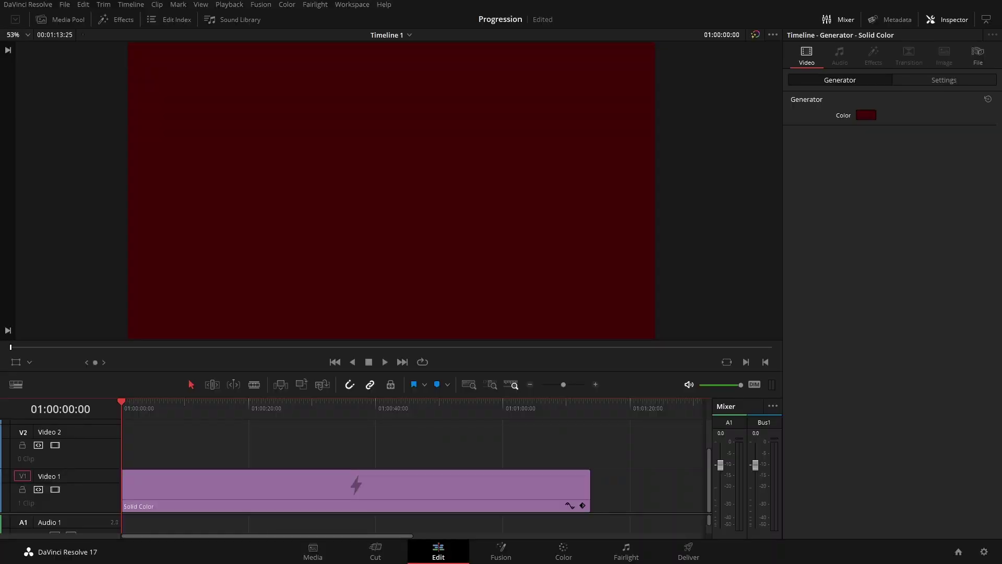
- Drag Progression Bar 05 from Toolbox > Generators > JRTV Progression 1.0 onto Video 2
{"action": "left_click", "coordinate": [124, 20]}
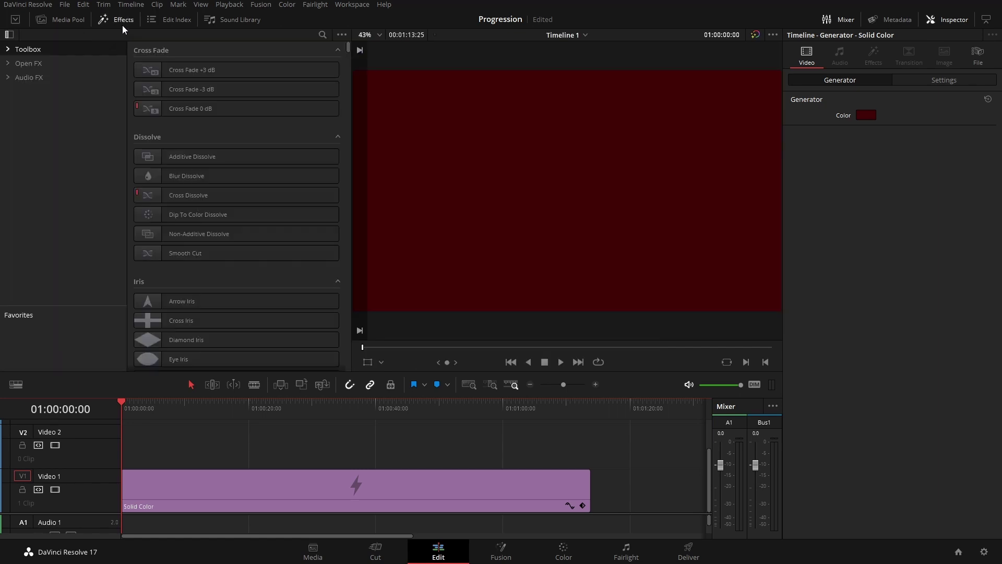
{"action": "left_click", "coordinate": [24, 49]}
{"action": "left_click", "coordinate": [14, 106]}
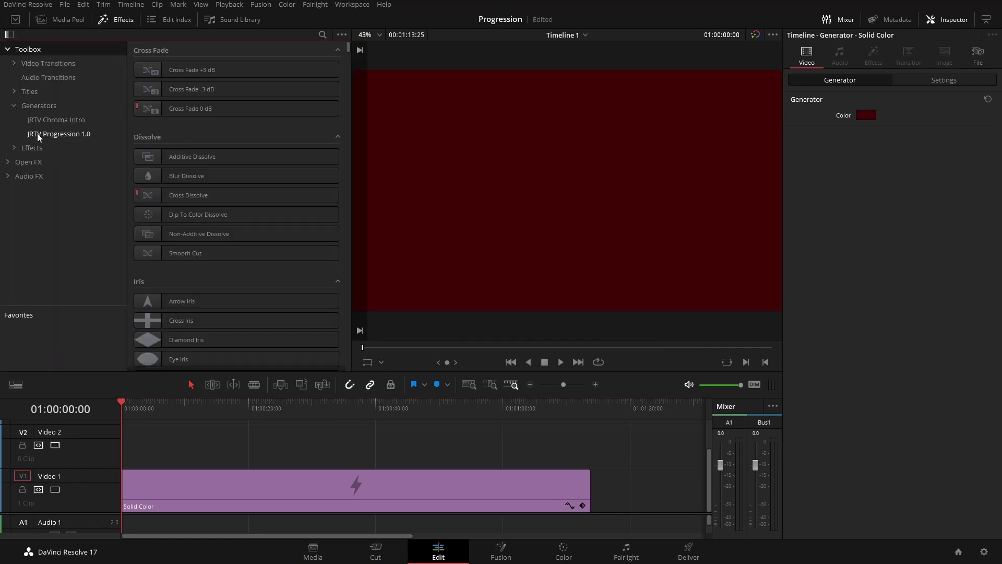
{"action": "left_click", "coordinate": [37, 133]}
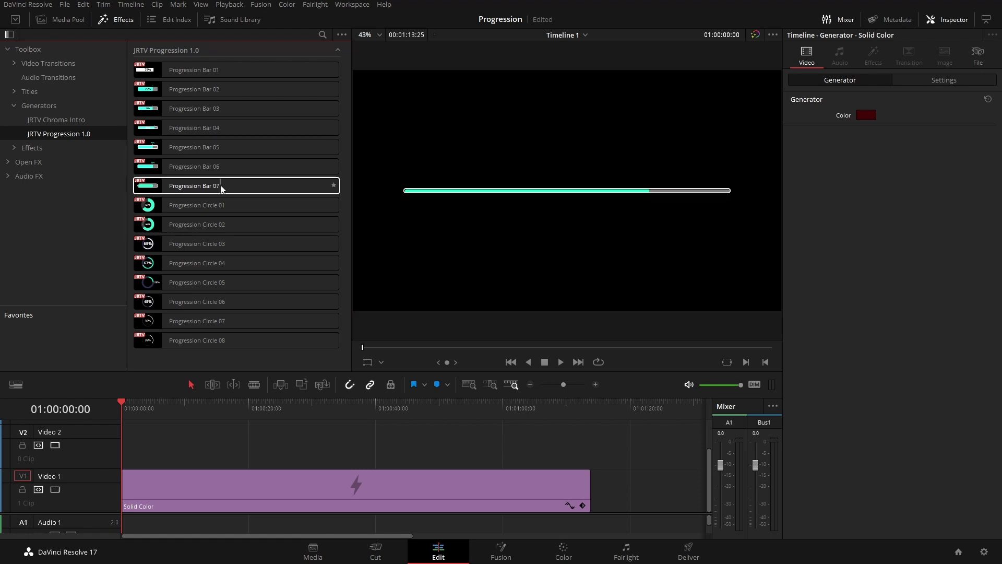
{"action": "left_click_drag", "start_coordinate": [193, 152], "coordinate": [436, 452]}
- Lengthen the Progression Bar 05 clip, park the playhead over it, and select it
{"action": "left_click", "coordinate": [273, 412]}
{"action": "left_click", "coordinate": [292, 450]}
{"action": "left_click_drag", "start_coordinate": [308, 412], "coordinate": [337, 414]}
{"action": "left_click", "coordinate": [347, 441]}
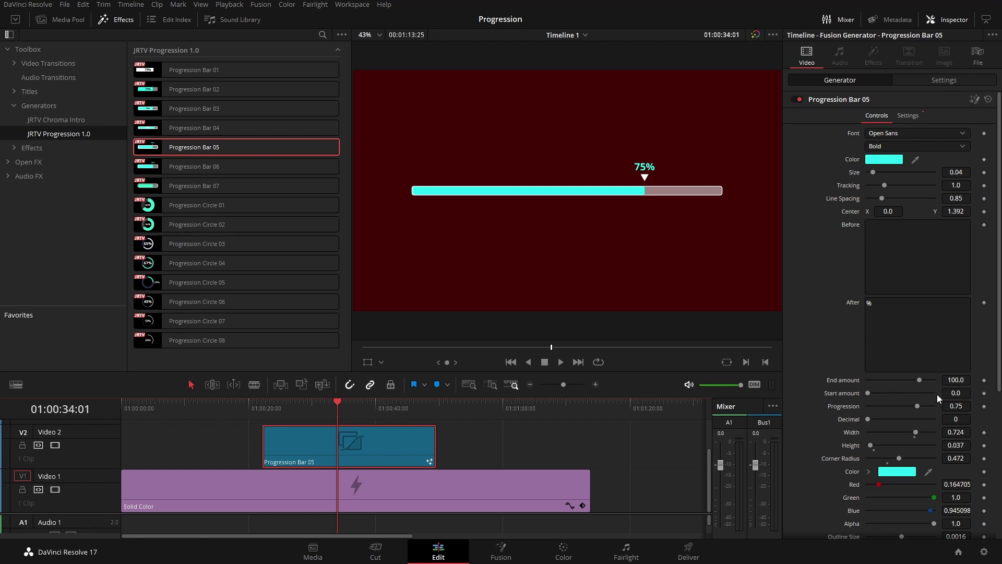
- Close the Effects Library to enlarge the viewer and scroll to the Progression Bar 05 controls
{"action": "left_click", "coordinate": [104, 19]}
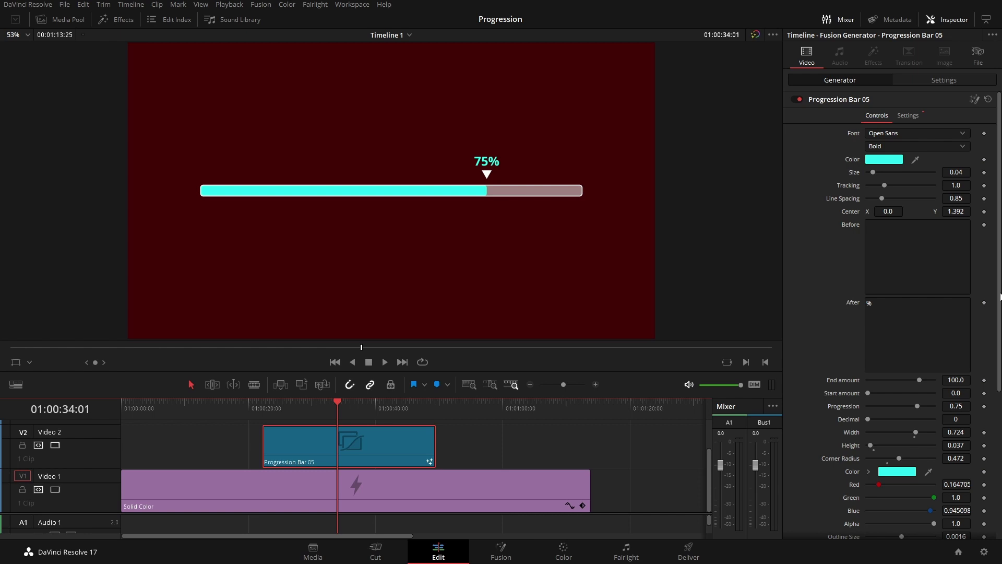
{"action": "scroll", "coordinate": [1001, 296], "scroll_direction": "down", "scroll_amount": 2}
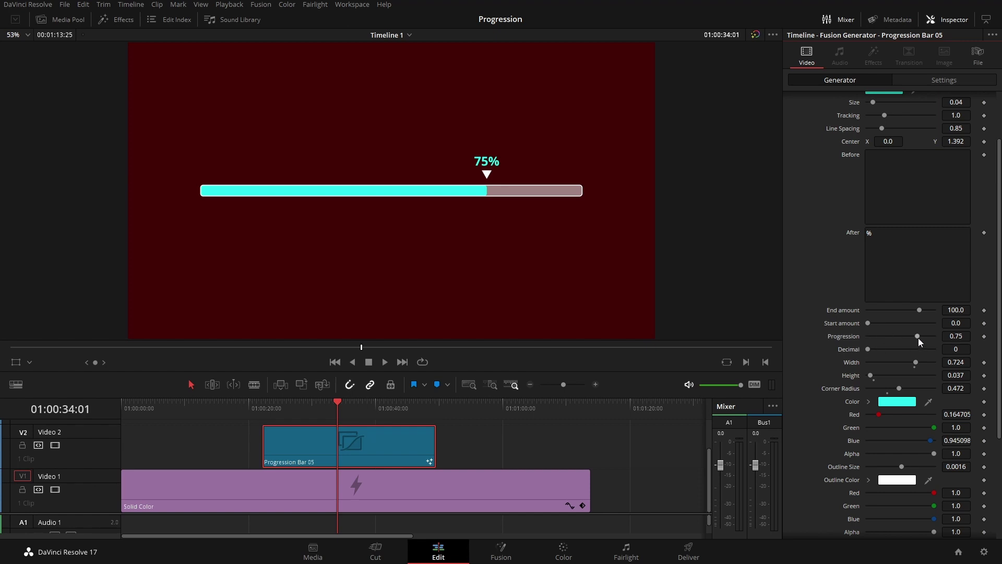
- Try a lower Progression value, save, then set Progression to 1.0 for a full 100% bar
{"action": "mouse_move", "coordinate": [917, 336]}
{"action": "left_mouse_down"}
{"action": "mouse_move", "coordinate": [870, 340]}
{"action": "mouse_move", "coordinate": [928, 342]}
{"action": "mouse_move", "coordinate": [892, 351]}
{"action": "mouse_move", "coordinate": [908, 351]}
{"action": "left_mouse_up"}
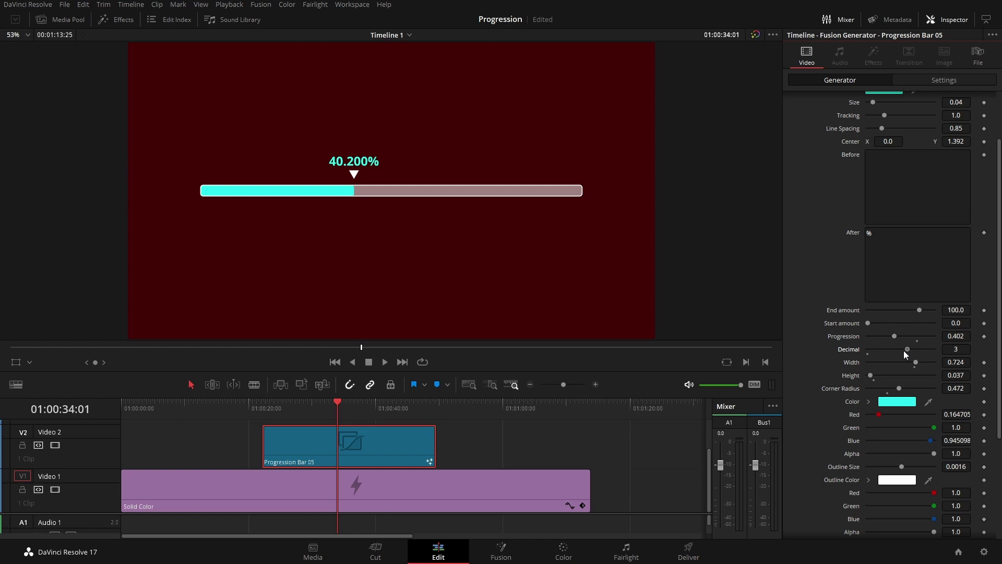
{"action": "key", "text": "ctrl+s"}
{"action": "scroll", "coordinate": [999, 247], "scroll_direction": "down", "scroll_amount": 5}
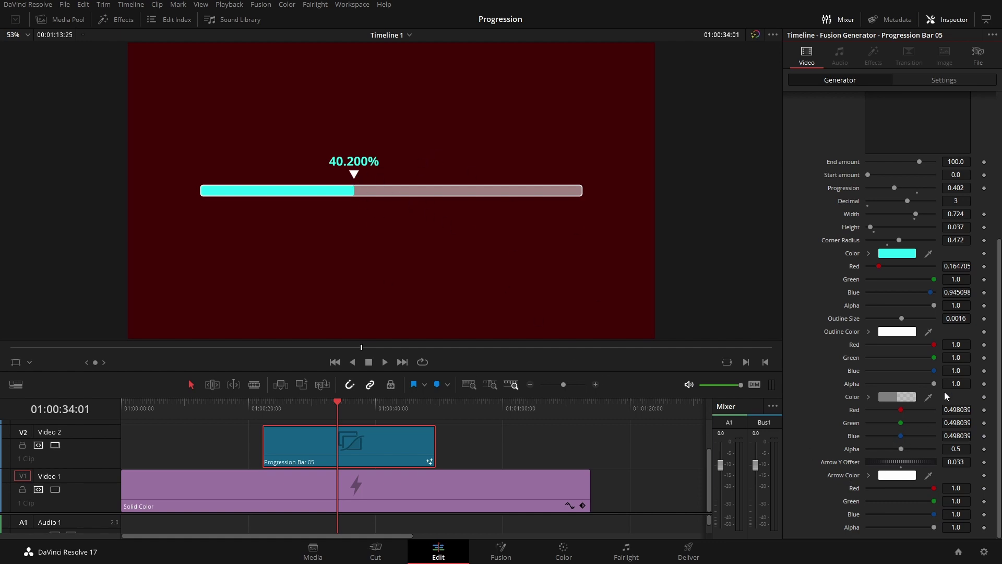
{"action": "scroll", "coordinate": [993, 384], "scroll_direction": "up", "scroll_amount": 5}
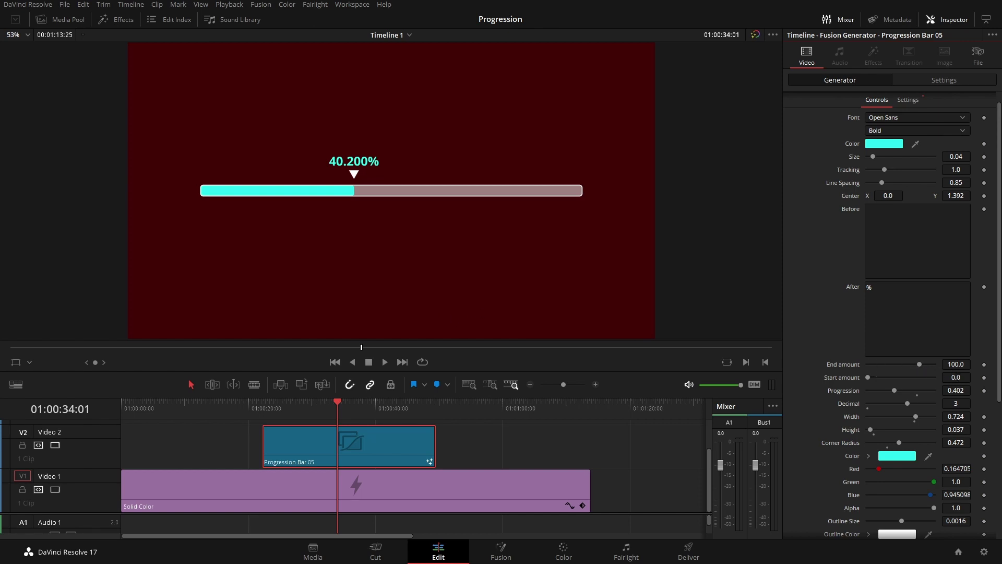
{"action": "left_click_drag", "start_coordinate": [894, 391], "coordinate": [868, 404]}
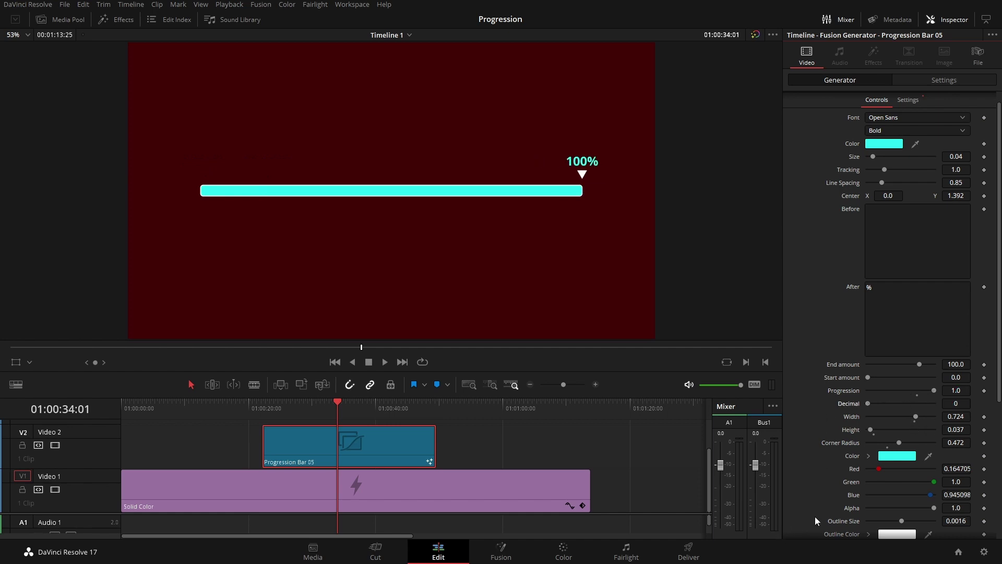
- Remove the % suffix, add a $ prefix, and set Decimal to 2
{"action": "left_click", "coordinate": [874, 312]}
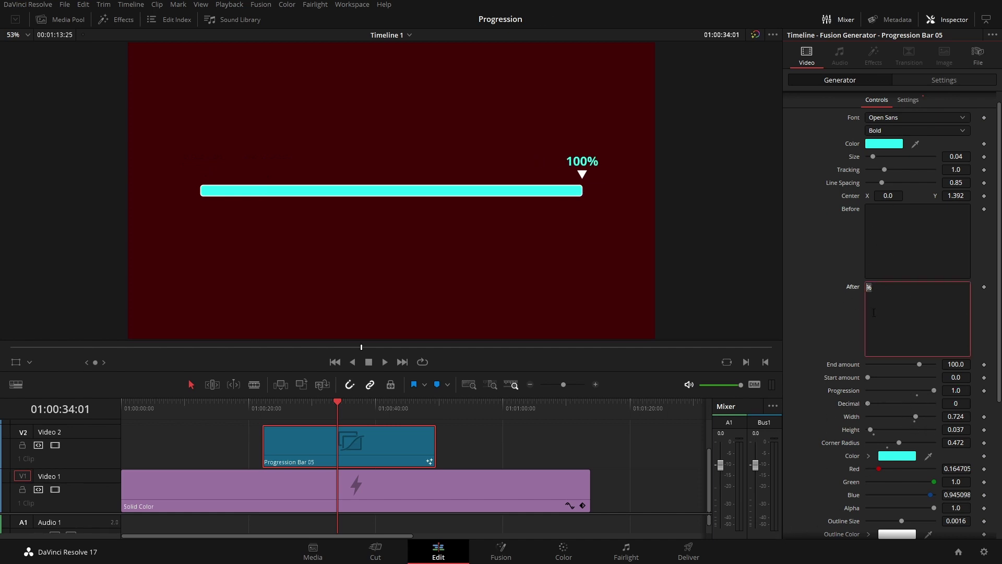
{"action": "key", "text": "BackSpace"}
{"action": "left_click", "coordinate": [909, 244]}
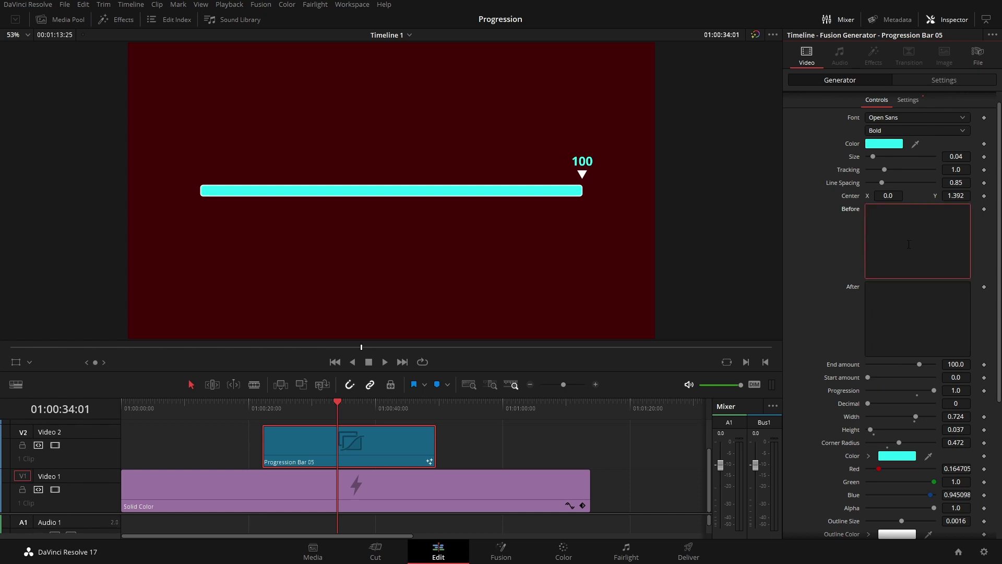
{"action": "type", "text": "$"}
{"action": "left_click", "coordinate": [956, 403]}
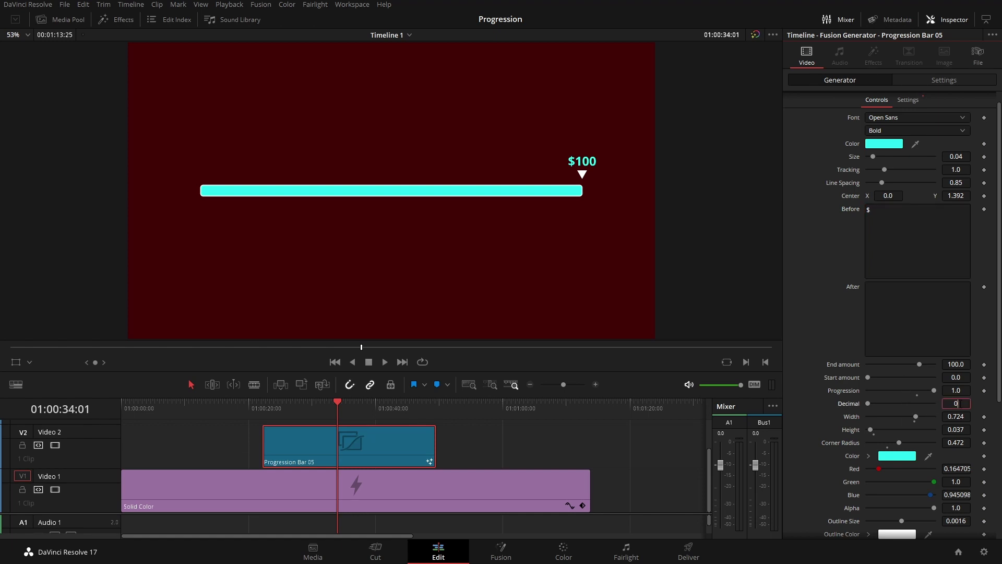
{"action": "key", "text": "Tab"}
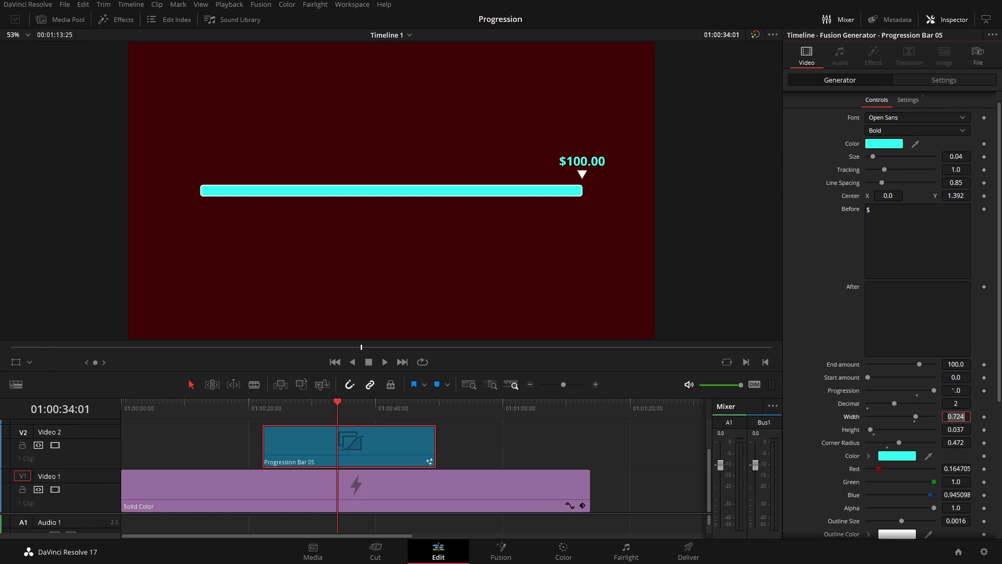
- Lower Progression to 0.6945 and set the suffix to USD, then CAD
{"action": "left_click_drag", "start_coordinate": [957, 390], "coordinate": [895, 390]}
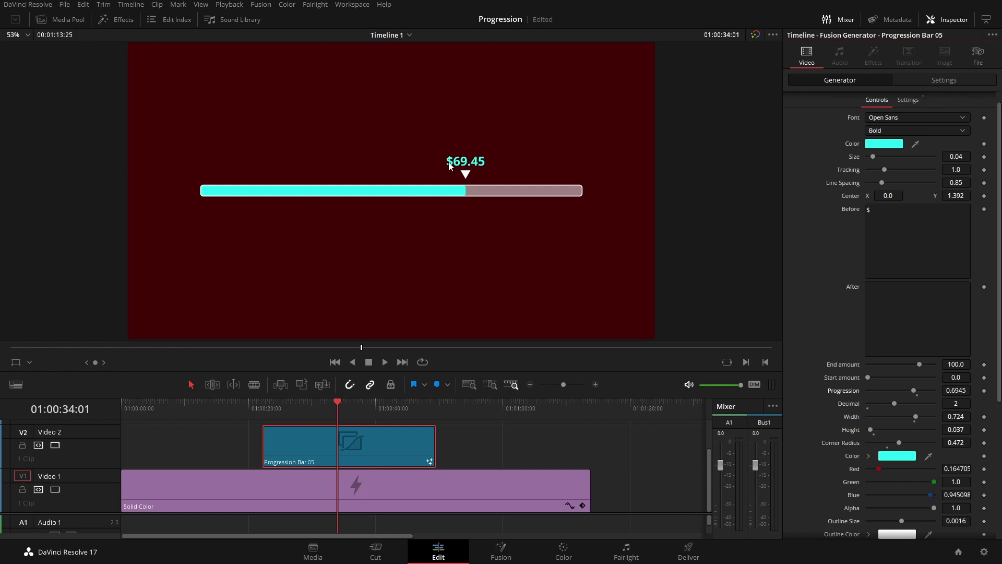
{"action": "left_click", "coordinate": [899, 296]}
{"action": "type", "text": "USD"}
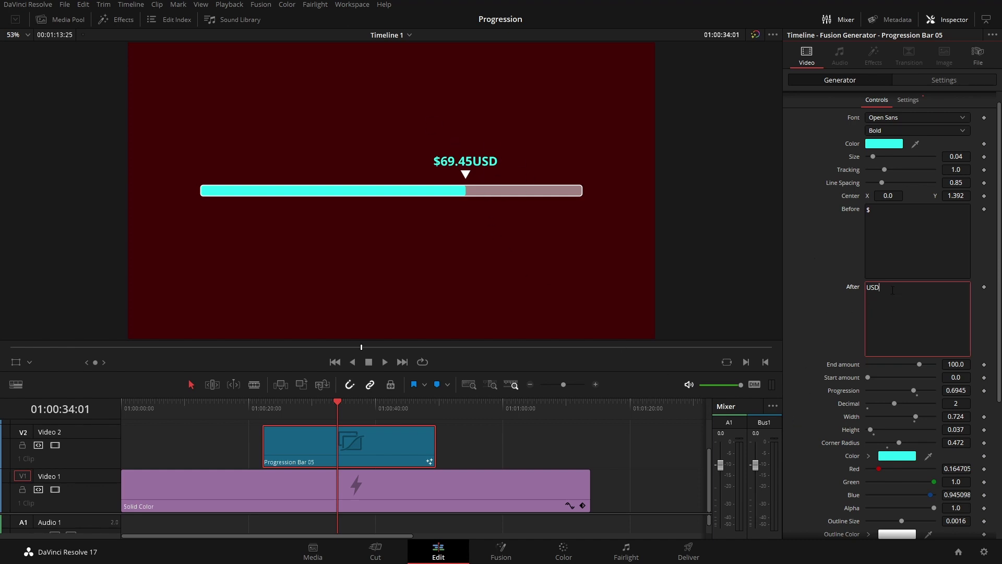
{"action": "key", "text": "ctrl+a"}
{"action": "type", "text": "CAD"}
- Look through a currency symbols web page in the browser, then return to Resolve
{"action": "key", "text": "alt+Tab"}
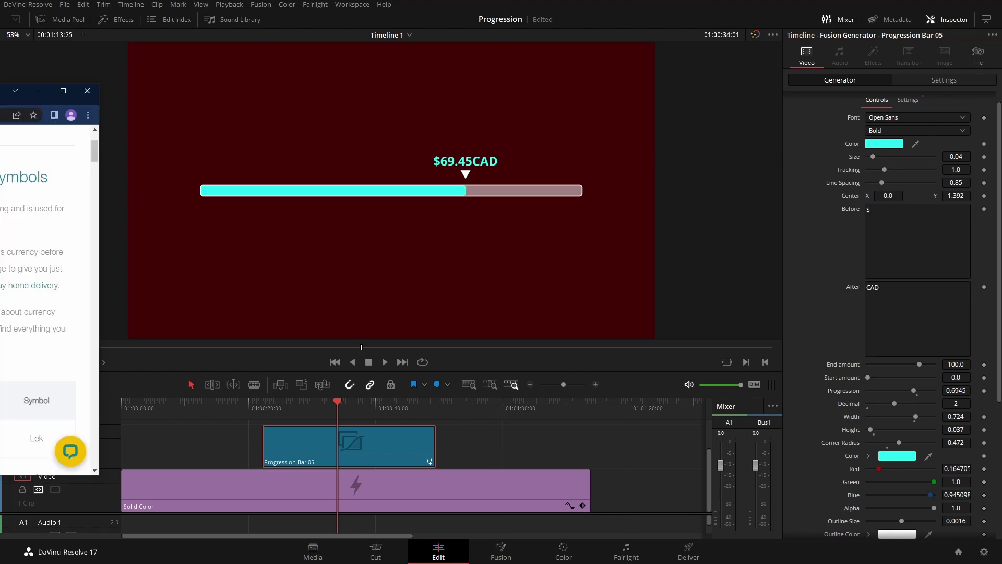
{"action": "scroll", "coordinate": [674, 294], "scroll_direction": "down", "scroll_amount": 10}
{"action": "scroll", "coordinate": [674, 293], "scroll_direction": "down", "scroll_amount": 8}
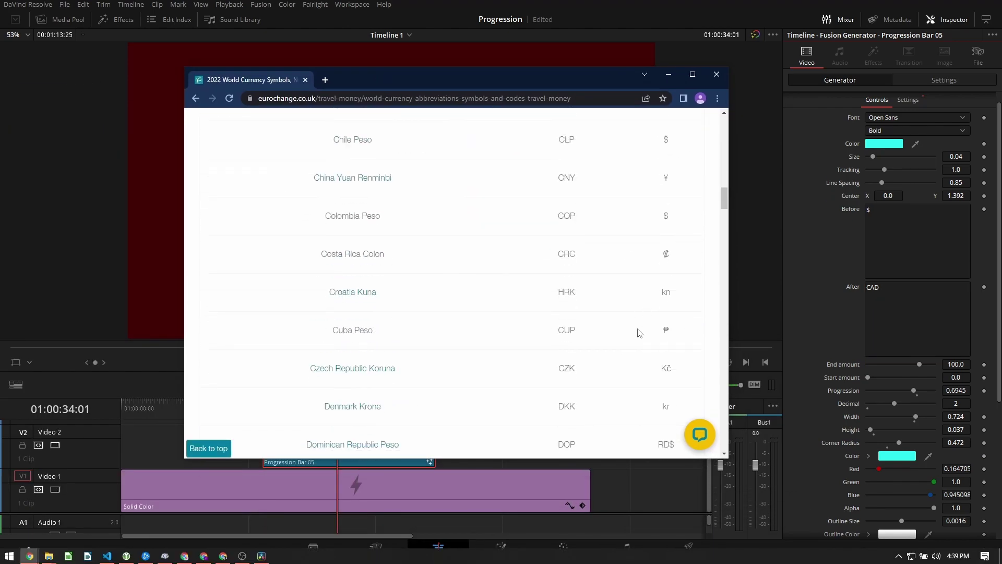
{"action": "scroll", "coordinate": [637, 307], "scroll_direction": "down", "scroll_amount": 7}
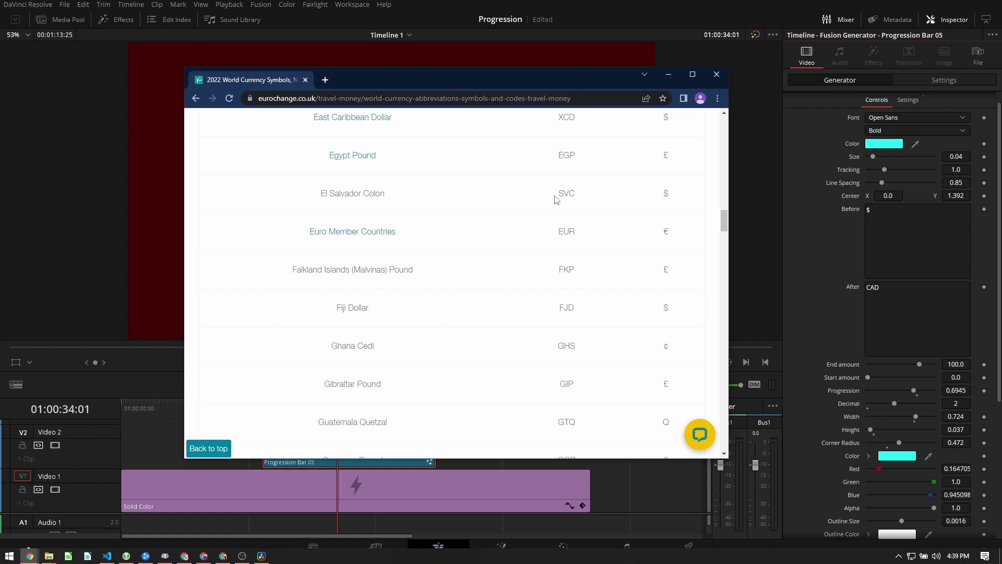
{"action": "left_click", "coordinate": [669, 74]}
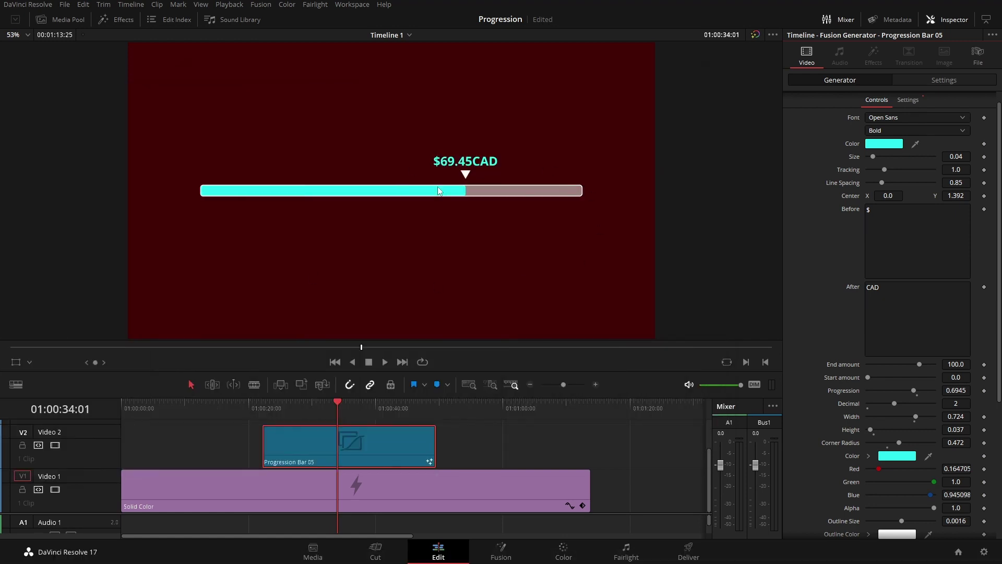
- Clear the CAD suffix and $ prefix so the label reads a plain 69.45, and save
{"action": "left_click", "coordinate": [874, 287]}
{"action": "key", "text": "BackSpace"}
{"action": "key", "text": "BackSpace"}
{"action": "key", "text": "BackSpace"}
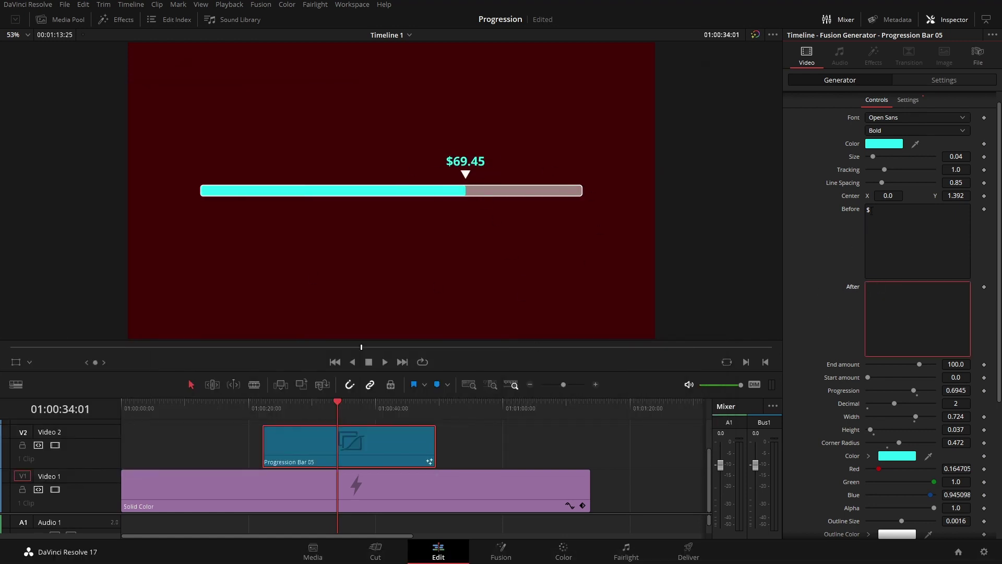
{"action": "left_click", "coordinate": [877, 210]}
{"action": "key", "text": "BackSpace"}
{"action": "key", "text": "ctrl+s"}
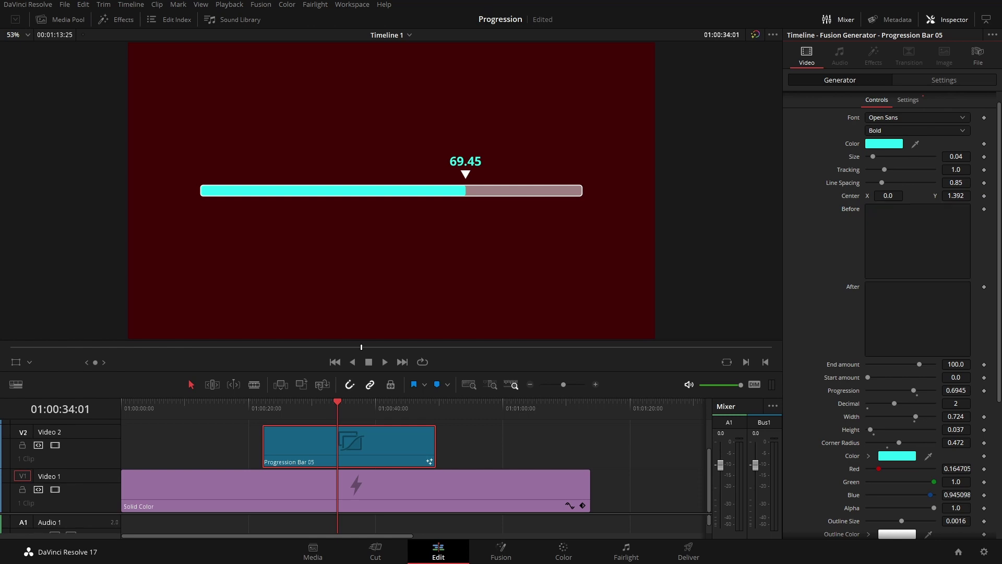
- Copy the º symbol from Character Map and close it
{"action": "key", "text": "alt+Tab"}
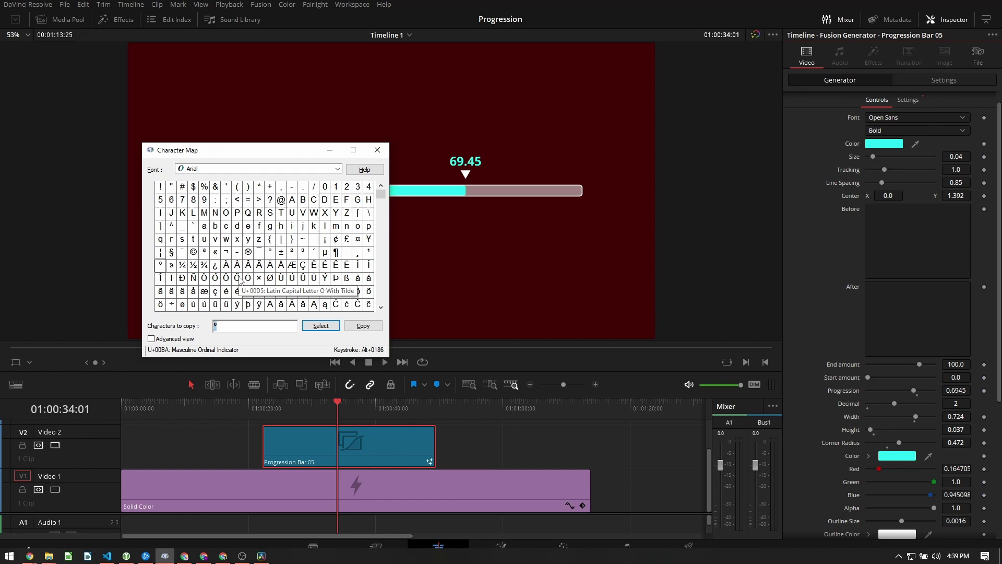
{"action": "left_click", "coordinate": [223, 328]}
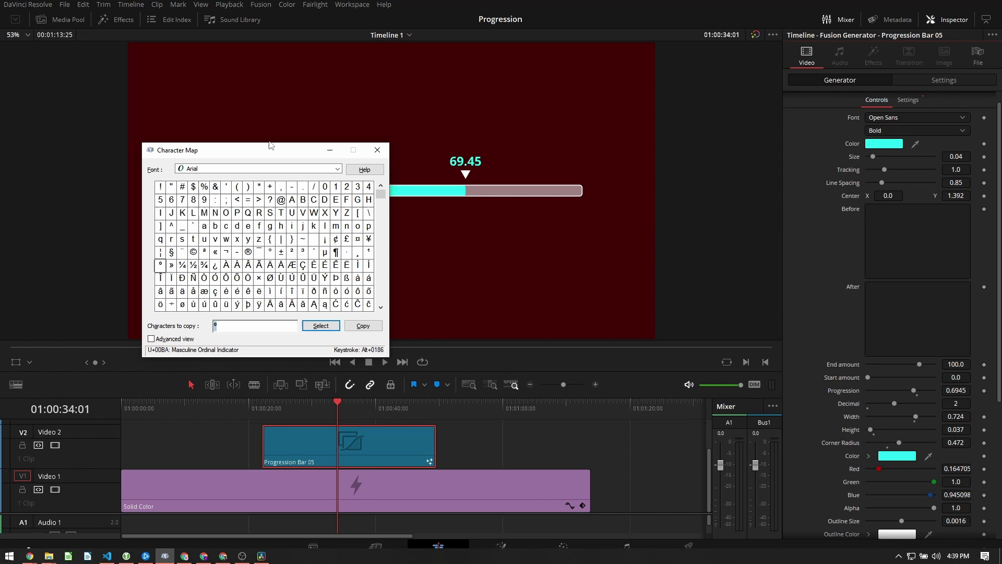
{"action": "key", "text": "alt+Tab"}
- Paste º into the suffix field and add F, making the suffix ºF
{"action": "left_click", "coordinate": [897, 315]}
{"action": "type", "text": "º"}
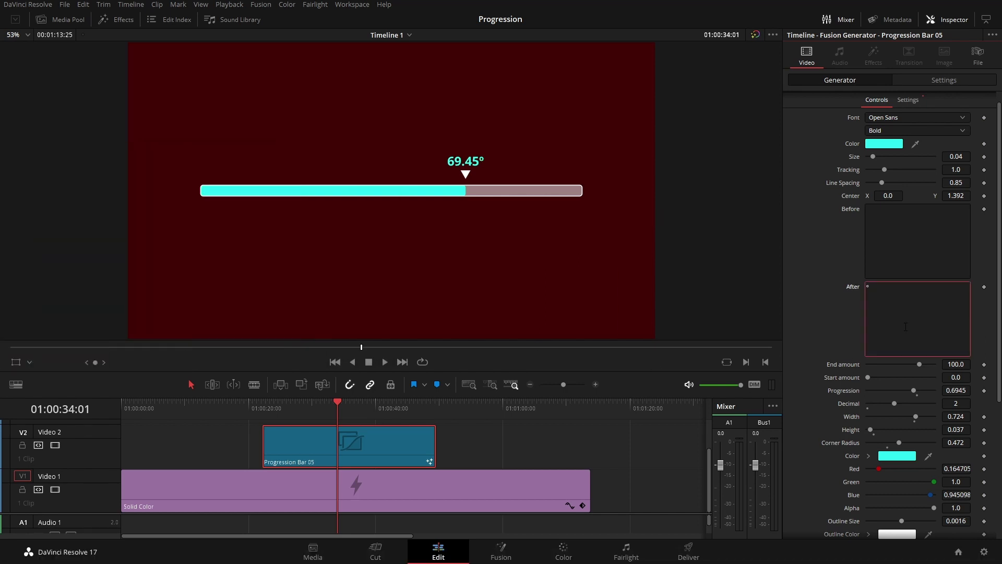
{"action": "type", "text": "C"}
{"action": "key", "text": "BackSpace"}
{"action": "type", "text": "F"}
- Try a Start amount of 32 and End amount of 400, scrubbing Progression to check
{"action": "left_click", "coordinate": [963, 380]}
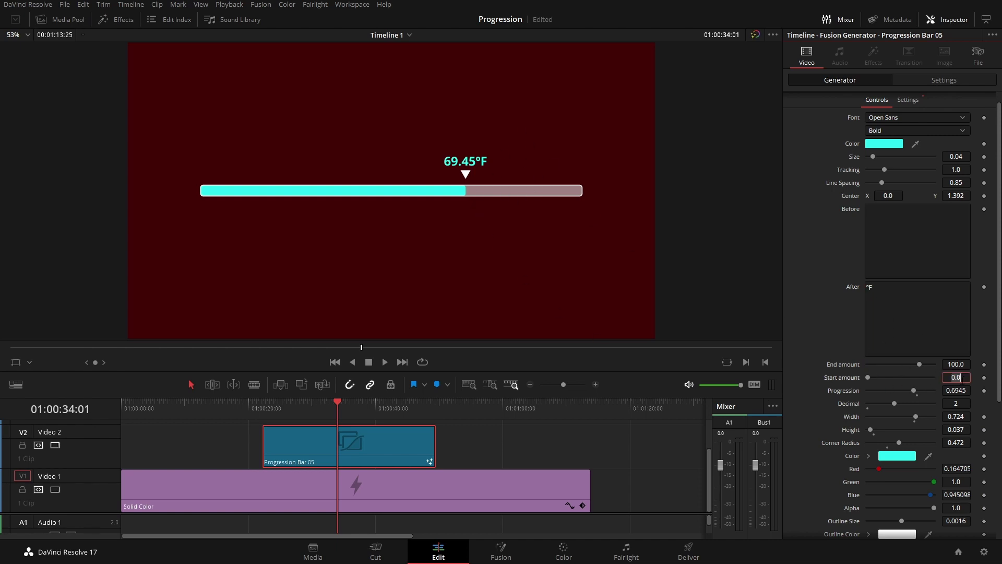
{"action": "type", "text": "32"}
{"action": "key", "text": "shift+Tab"}
{"action": "type", "text": "400"}
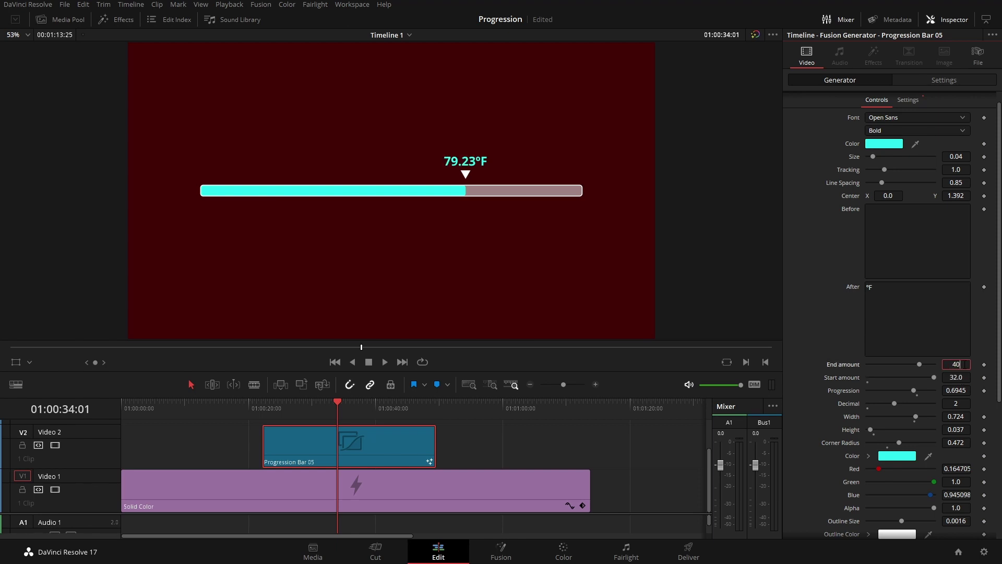
{"action": "key", "text": "Tab"}
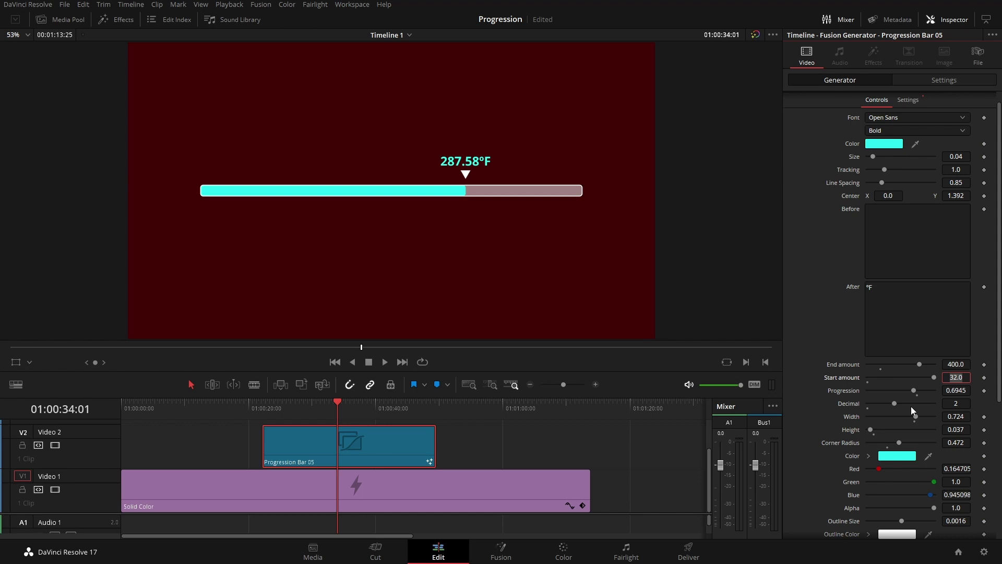
{"action": "mouse_move", "coordinate": [915, 393]}
{"action": "left_mouse_down"}
{"action": "mouse_move", "coordinate": [812, 387]}
{"action": "mouse_move", "coordinate": [926, 391]}
{"action": "left_mouse_up"}
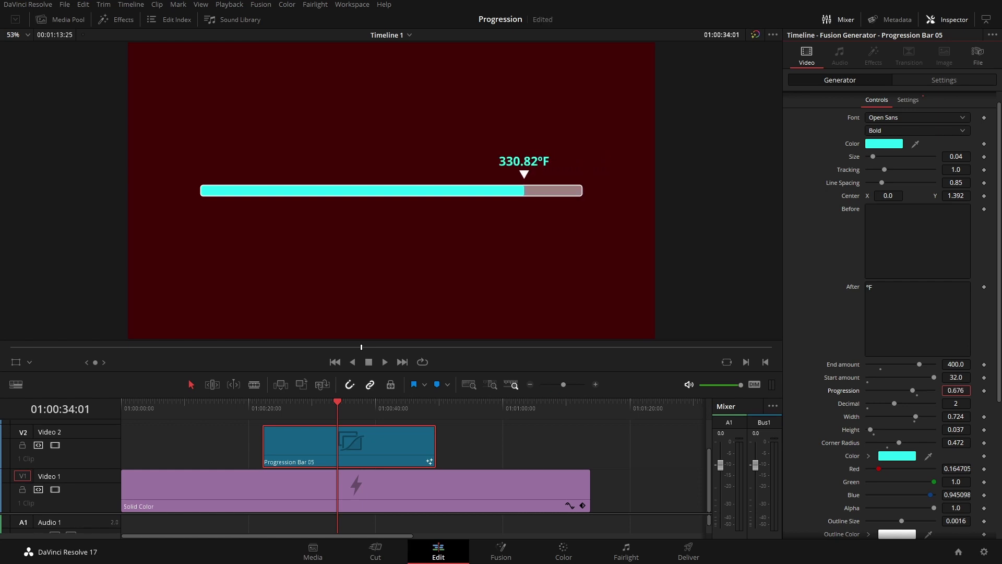
{"action": "left_click_drag", "start_coordinate": [956, 391], "coordinate": [925, 391]}
- Set Start amount 0, End amount 100 and Progression 0.1 so the label reads 10.00ºF
{"action": "left_click", "coordinate": [956, 377]}
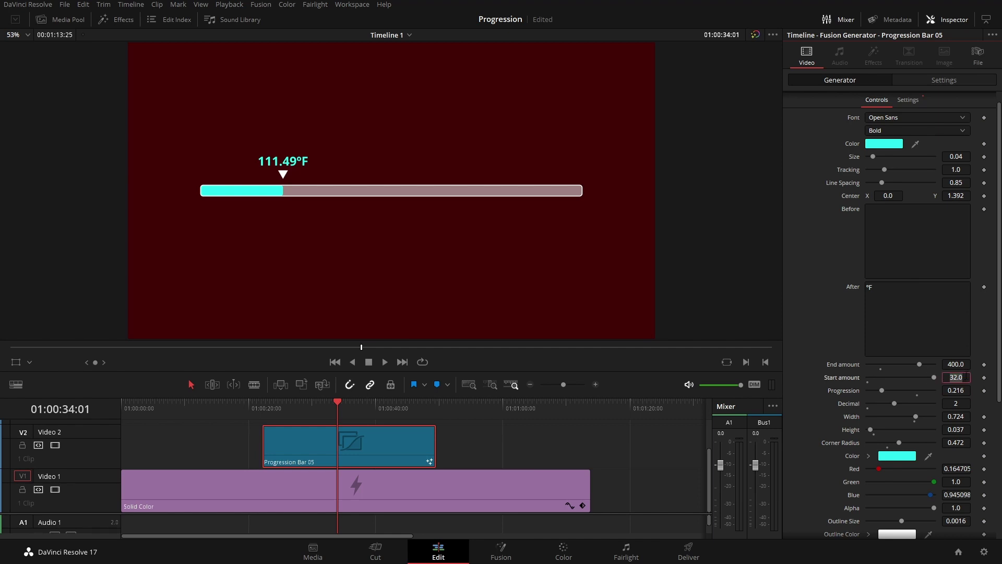
{"action": "type", "text": "0"}
{"action": "key", "text": "Tab"}
{"action": "key", "text": "shift+Tab"}
{"action": "key", "text": "shift+Tab"}
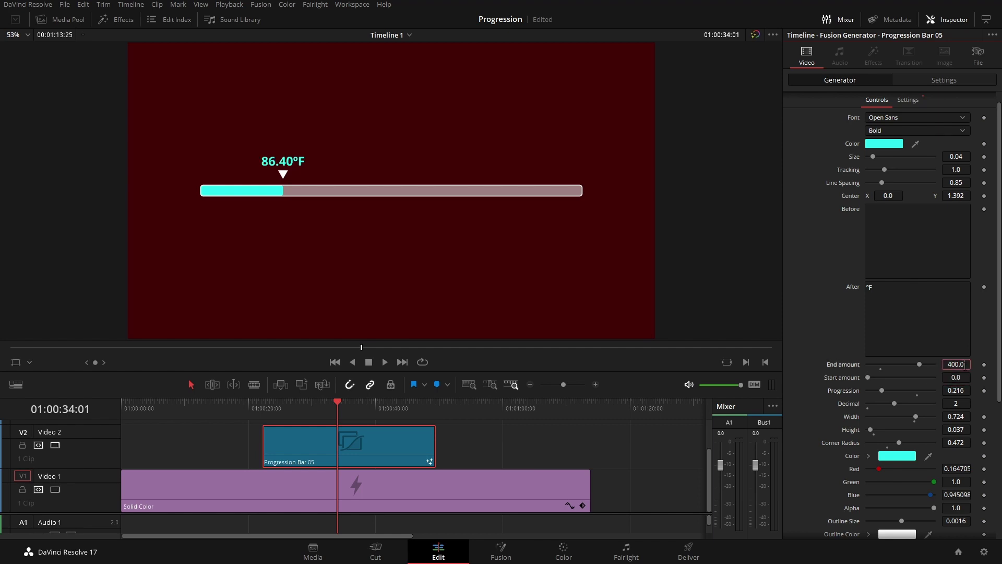
{"action": "type", "text": "100"}
{"action": "key", "text": "Tab"}
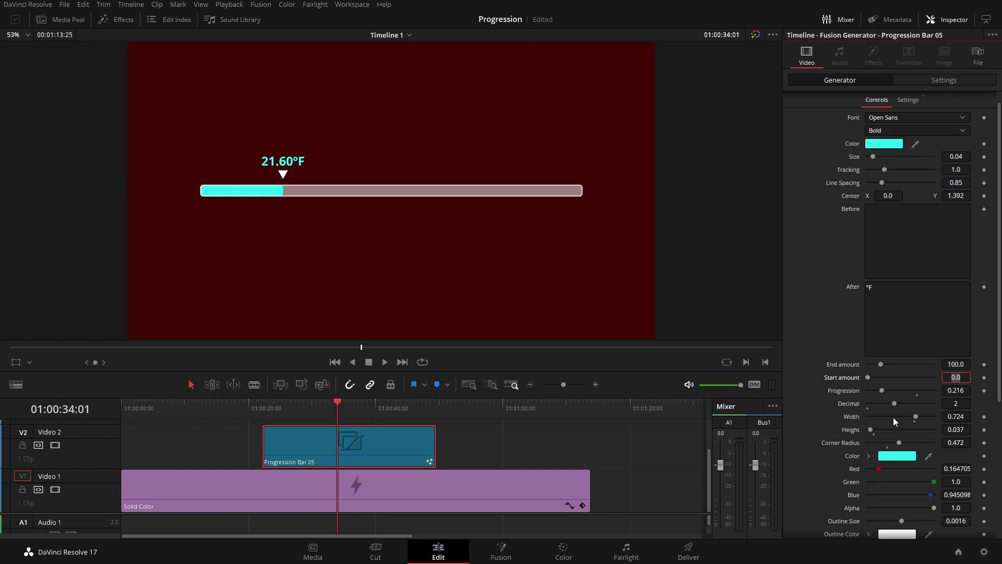
{"action": "key", "text": "Tab"}
{"action": "type", "text": "0.2"}
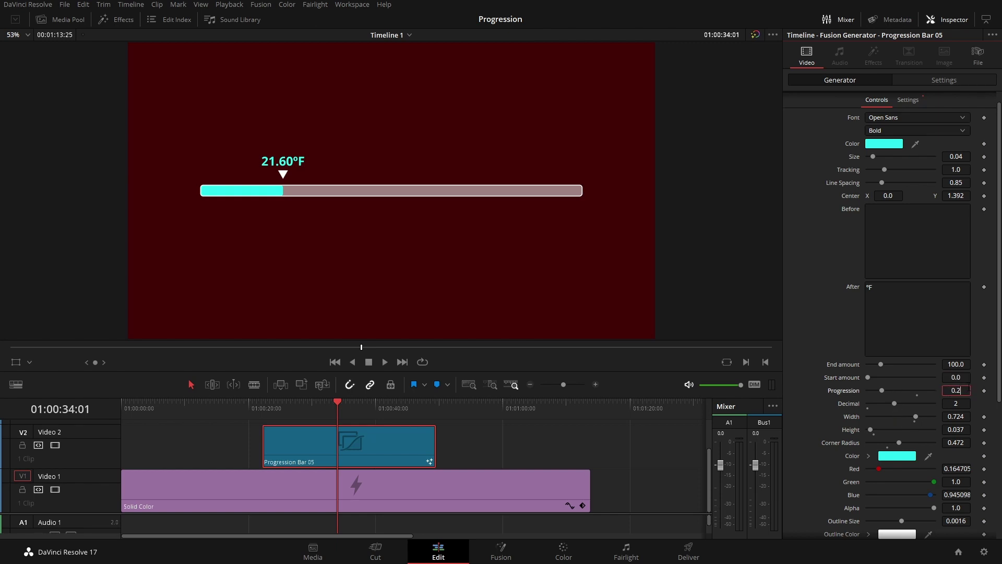
{"action": "key", "text": "BackSpace"}
{"action": "type", "text": "1"}
{"action": "key", "text": "Tab"}
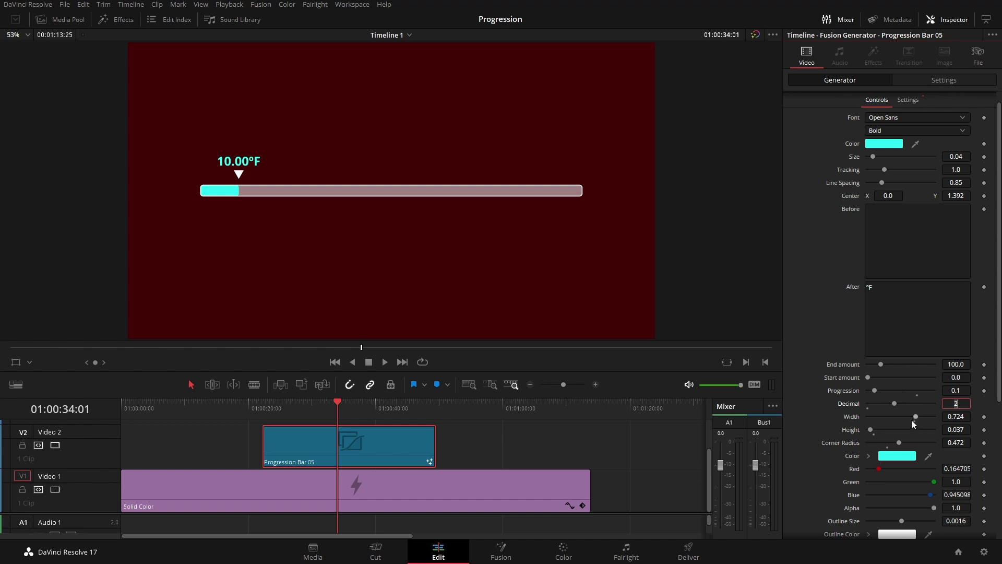
- Shrink the bar to width 0.047 and set Progression to about 0.034 (3.40ºF), saving
{"action": "left_click_drag", "start_coordinate": [916, 417], "coordinate": [872, 411]}
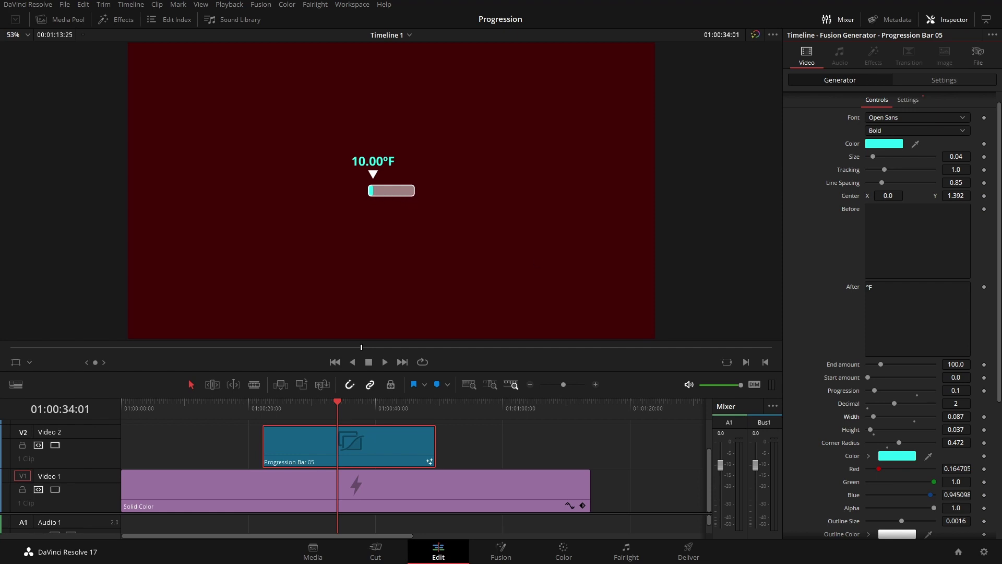
{"action": "left_click_drag", "start_coordinate": [875, 418], "coordinate": [933, 416]}
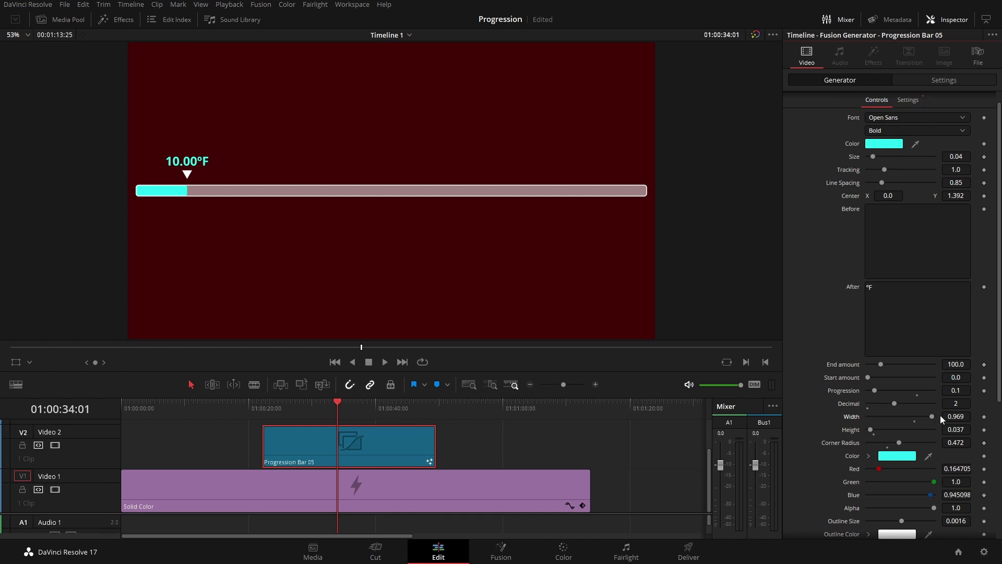
{"action": "left_click_drag", "start_coordinate": [875, 390], "coordinate": [865, 392]}
{"action": "key", "text": "ctrl+s"}
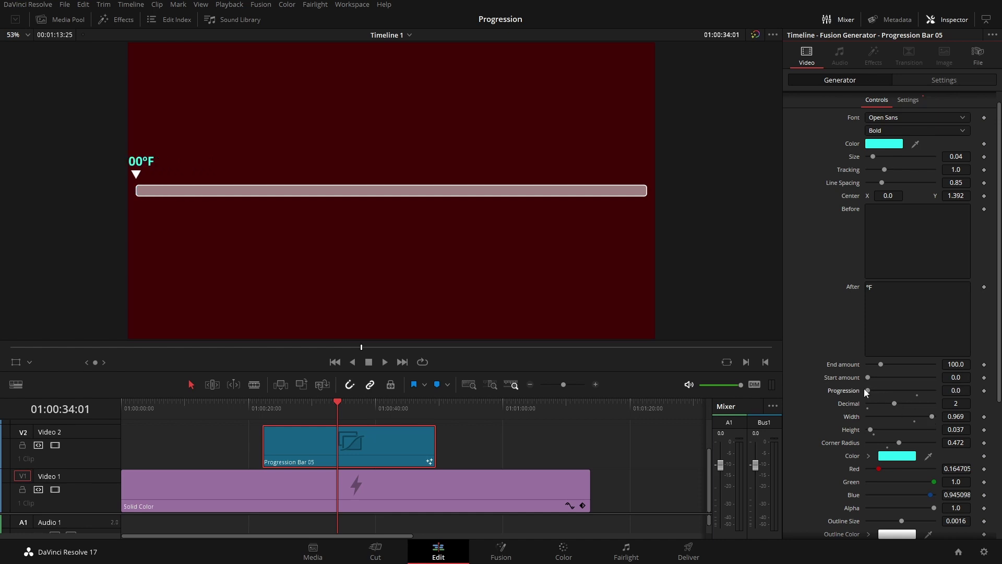
{"action": "left_click_drag", "start_coordinate": [957, 390], "coordinate": [959, 390]}
{"action": "key", "text": "ctrl+s"}
{"action": "left_click_drag", "start_coordinate": [957, 391], "coordinate": [872, 415]}
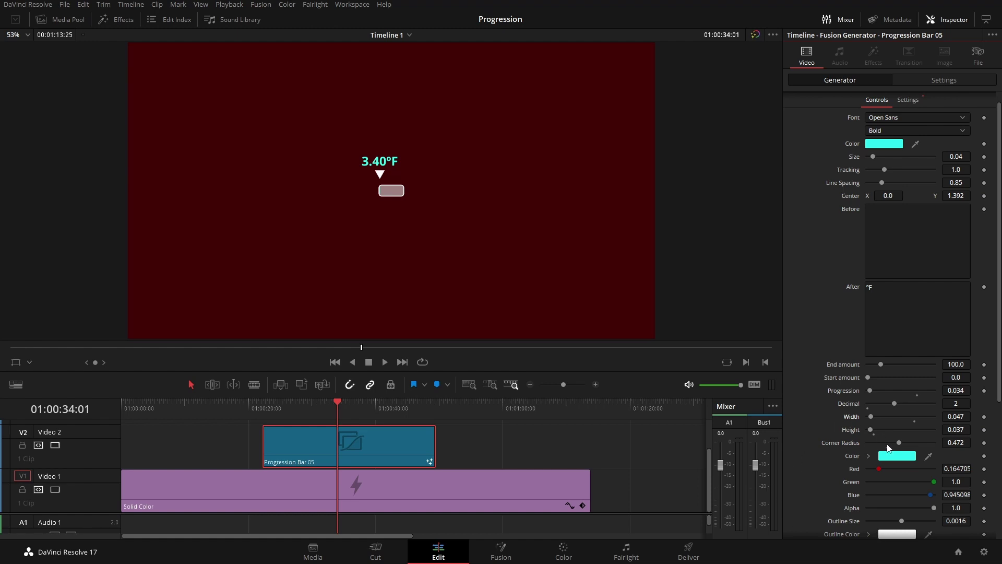
- Resize the bar to Width 0.465 and Height 0.315 and raise the ºF label
{"action": "left_click_drag", "start_coordinate": [873, 415], "coordinate": [898, 417]}
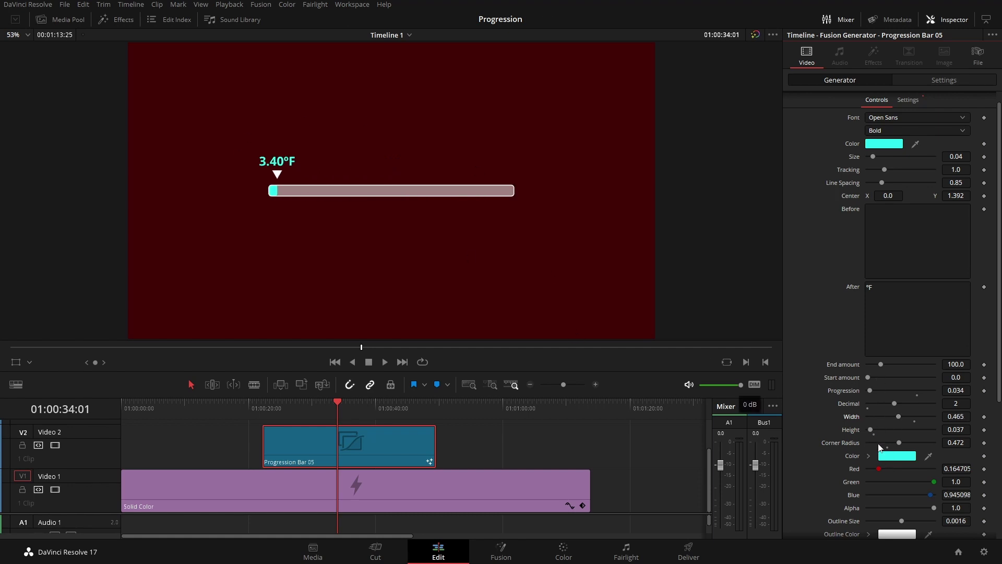
{"action": "mouse_move", "coordinate": [873, 429]}
{"action": "left_mouse_down"}
{"action": "mouse_move", "coordinate": [898, 431]}
{"action": "mouse_move", "coordinate": [888, 430]}
{"action": "left_mouse_up"}
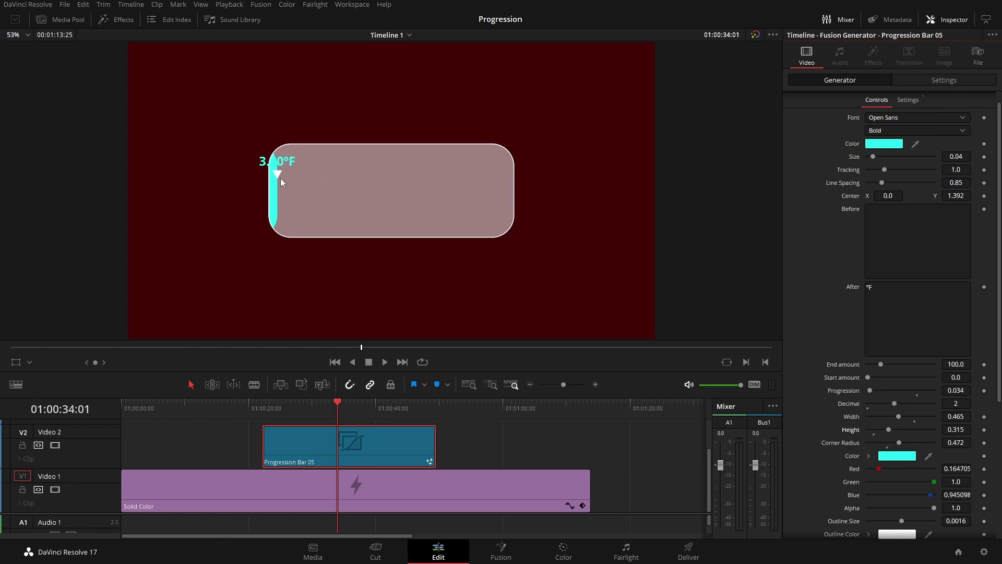
{"action": "left_click_drag", "start_coordinate": [956, 195], "coordinate": [1001, 195]}
- Set Arrow Y Offset 0.104 and Corner Radius 0, nudge the label down, then delete the clip
{"action": "scroll", "coordinate": [992, 180], "scroll_direction": "down", "scroll_amount": 4}
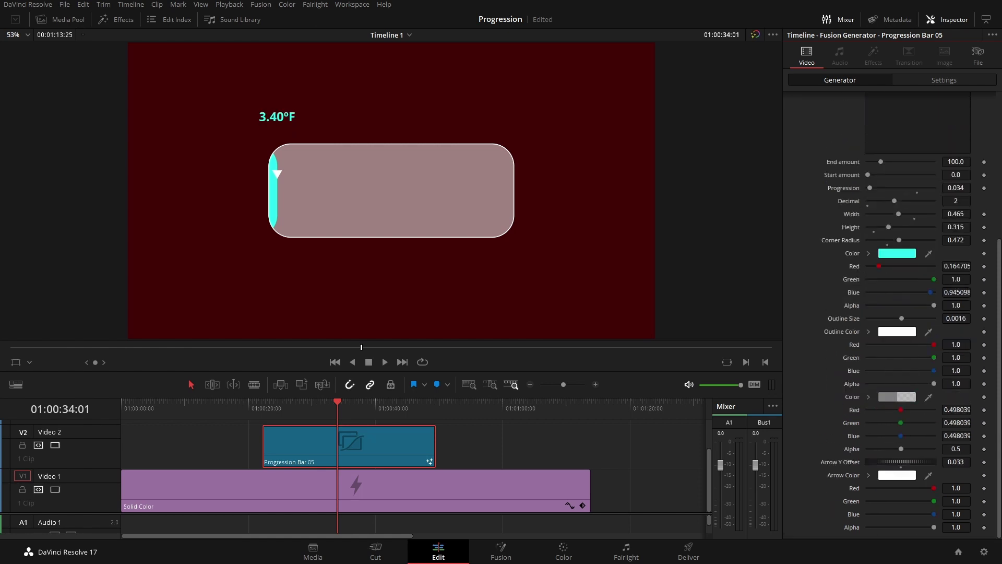
{"action": "left_click_drag", "start_coordinate": [956, 461], "coordinate": [971, 461]}
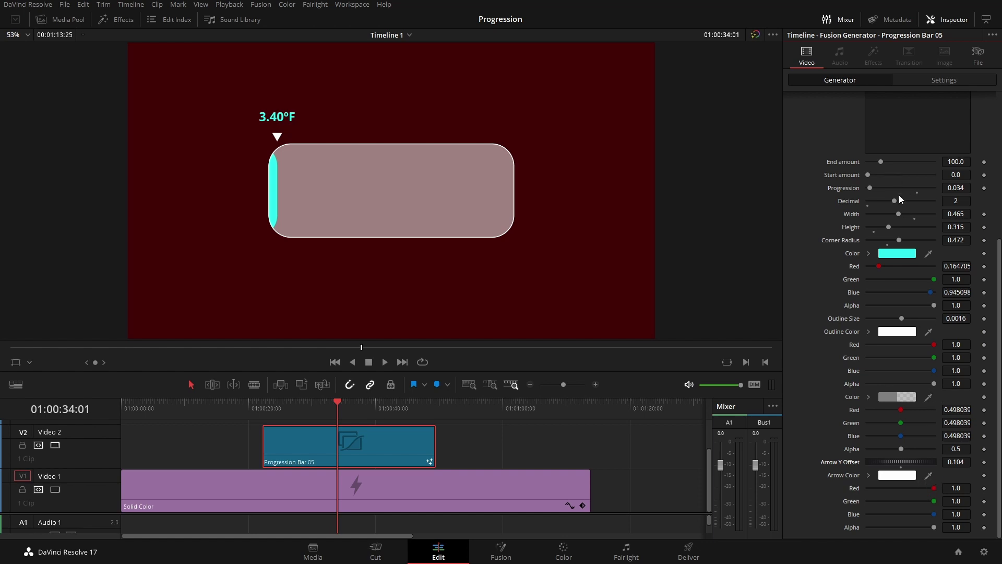
{"action": "left_click_drag", "start_coordinate": [901, 241], "coordinate": [860, 240]}
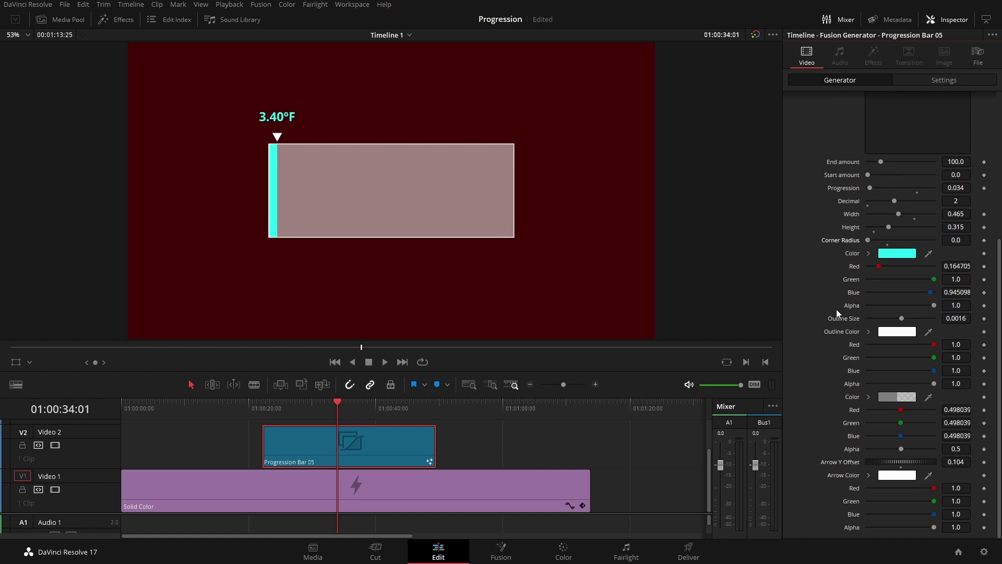
{"action": "scroll", "coordinate": [979, 203], "scroll_direction": "up", "scroll_amount": 5}
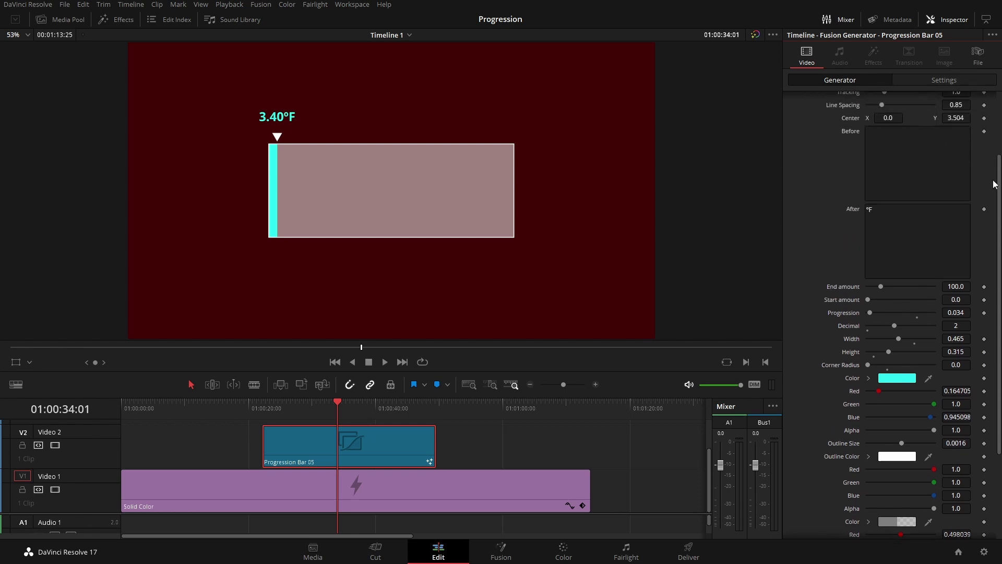
{"action": "left_click_drag", "start_coordinate": [963, 183], "coordinate": [937, 183]}
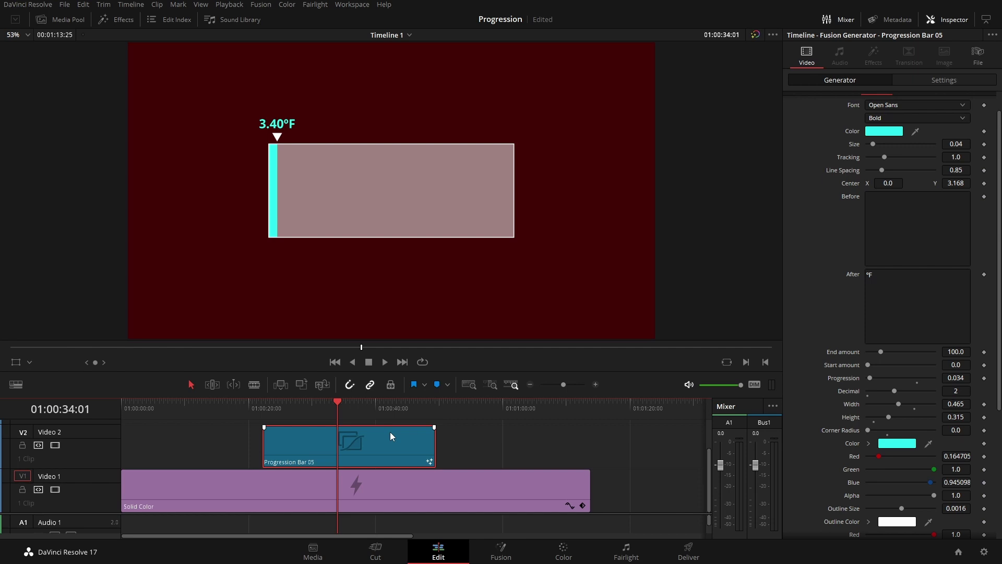
{"action": "key", "text": "Delete"}
- Place Progression Circle 02 on Video 2, select it, and scrub Progression to 0.89
{"action": "left_click", "coordinate": [116, 21]}
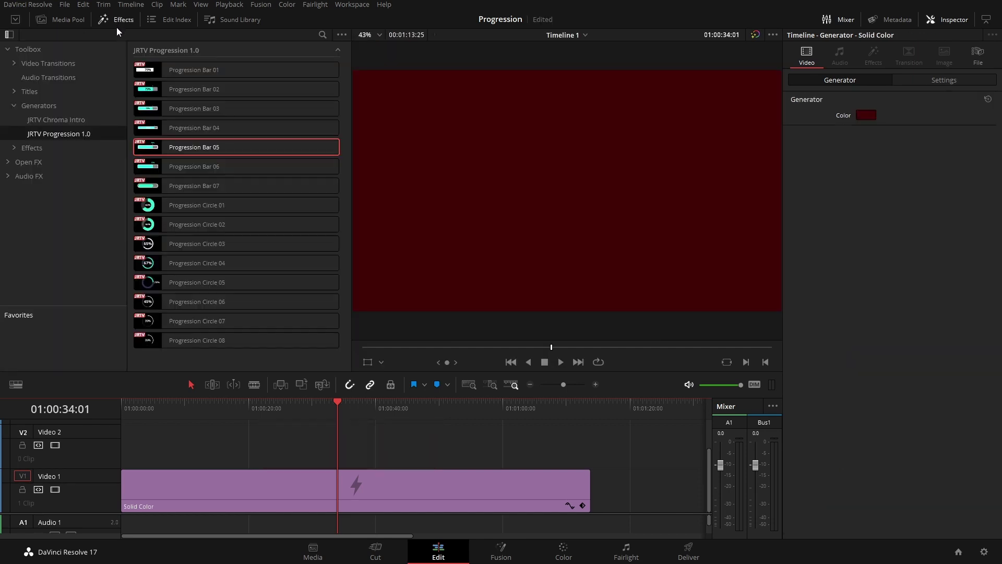
{"action": "left_click_drag", "start_coordinate": [149, 224], "coordinate": [342, 453]}
{"action": "left_click", "coordinate": [349, 407]}
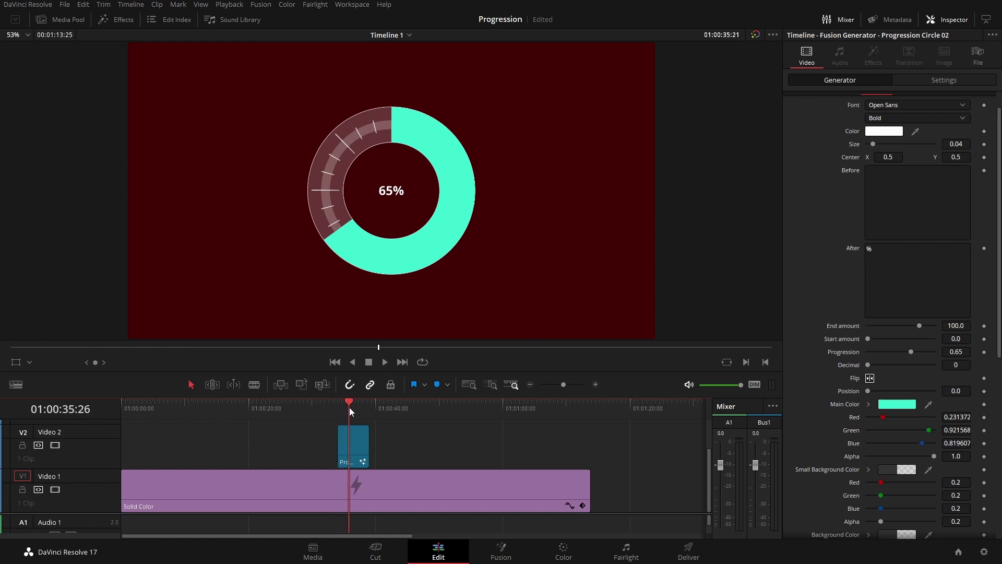
{"action": "left_click", "coordinate": [358, 447]}
{"action": "mouse_move", "coordinate": [910, 351]}
{"action": "left_mouse_down"}
{"action": "mouse_move", "coordinate": [851, 347]}
{"action": "mouse_move", "coordinate": [926, 362]}
{"action": "left_mouse_up"}
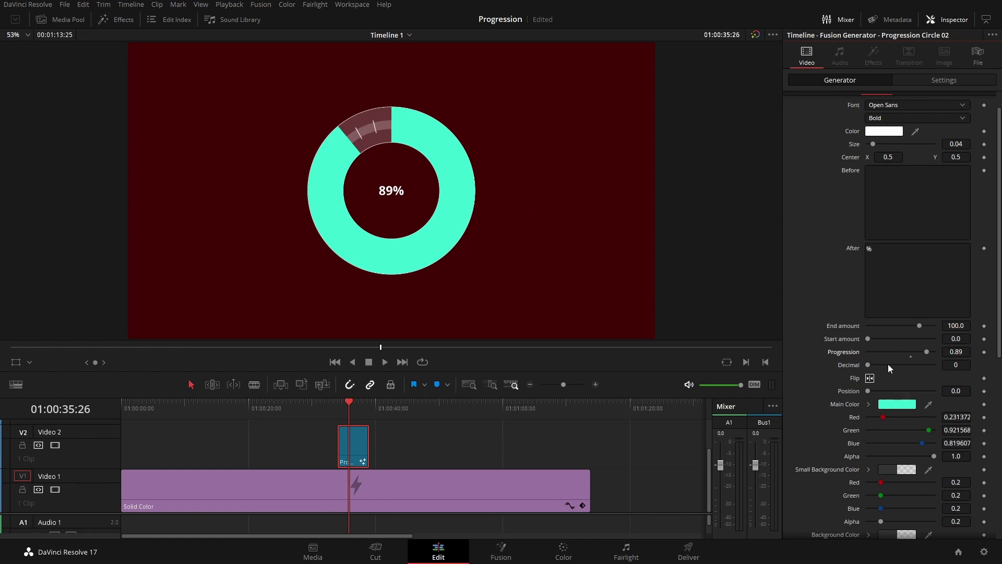
- Flip the Progression Circle 02 ring and set its Position to 0.5
{"action": "left_click_drag", "start_coordinate": [926, 352], "coordinate": [885, 364]}
{"action": "left_click", "coordinate": [869, 378]}
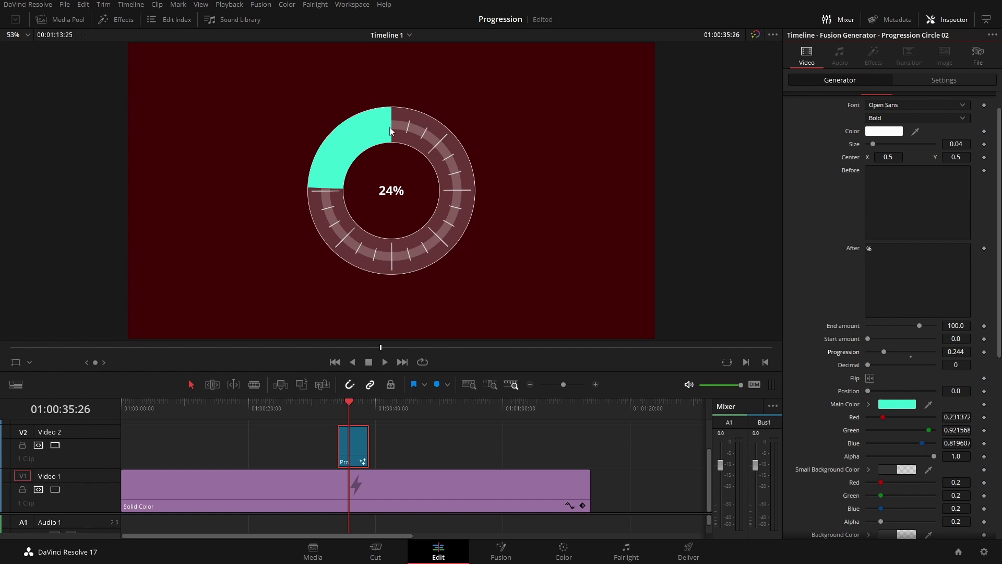
{"action": "left_click_drag", "start_coordinate": [868, 391], "coordinate": [900, 392]}
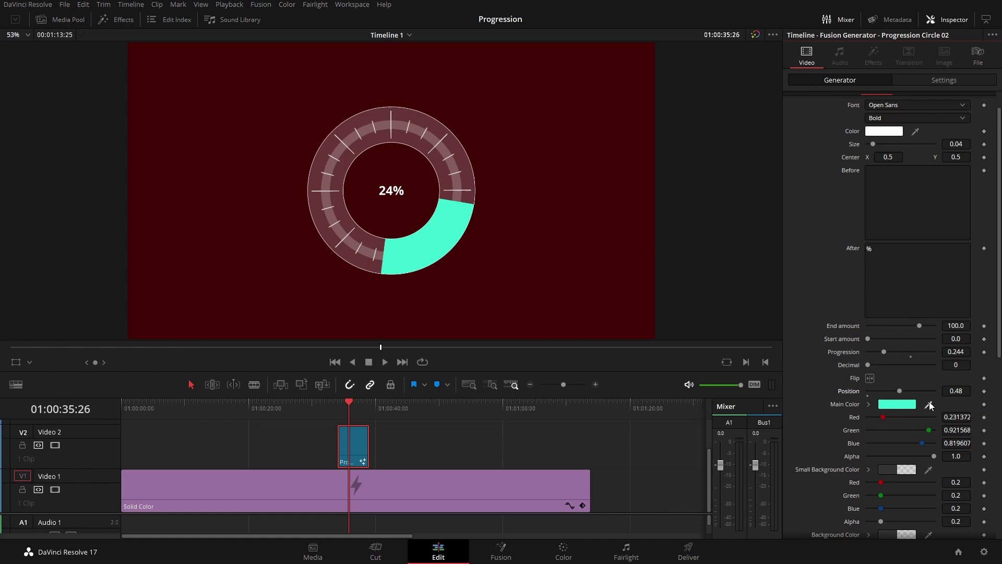
{"action": "left_click", "coordinate": [963, 391]}
{"action": "type", "text": "0.5"}
{"action": "key", "text": "Tab"}
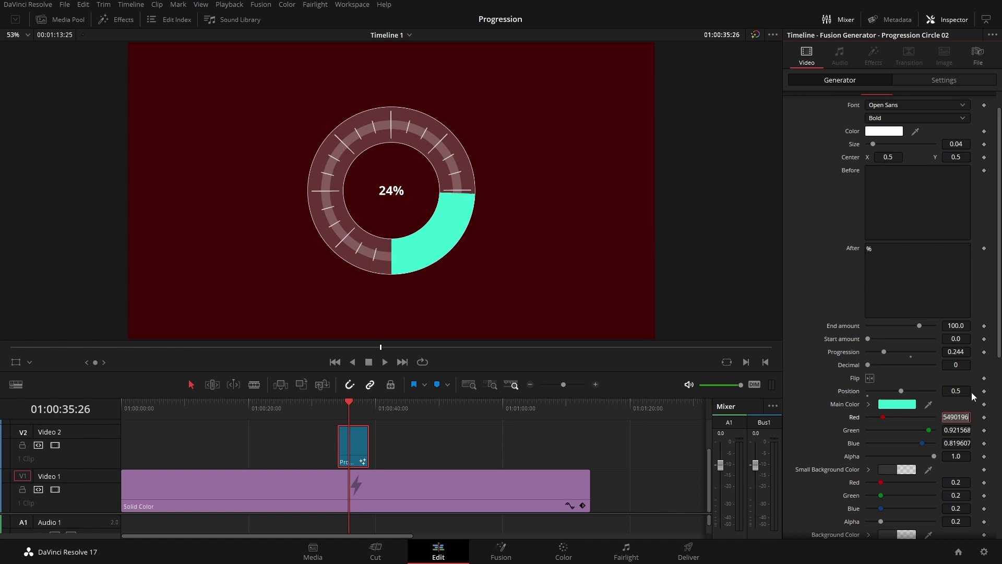
- Rotate the ring's start to Position 0.732 and lower Progression to about 0.252 (25%)
{"action": "mouse_move", "coordinate": [882, 352]}
{"action": "left_mouse_down"}
{"action": "mouse_move", "coordinate": [866, 354]}
{"action": "mouse_move", "coordinate": [942, 360]}
{"action": "mouse_move", "coordinate": [894, 352]}
{"action": "left_mouse_up"}
{"action": "mouse_move", "coordinate": [902, 391]}
{"action": "left_mouse_down"}
{"action": "mouse_move", "coordinate": [868, 390]}
{"action": "mouse_move", "coordinate": [916, 393]}
{"action": "left_mouse_up"}
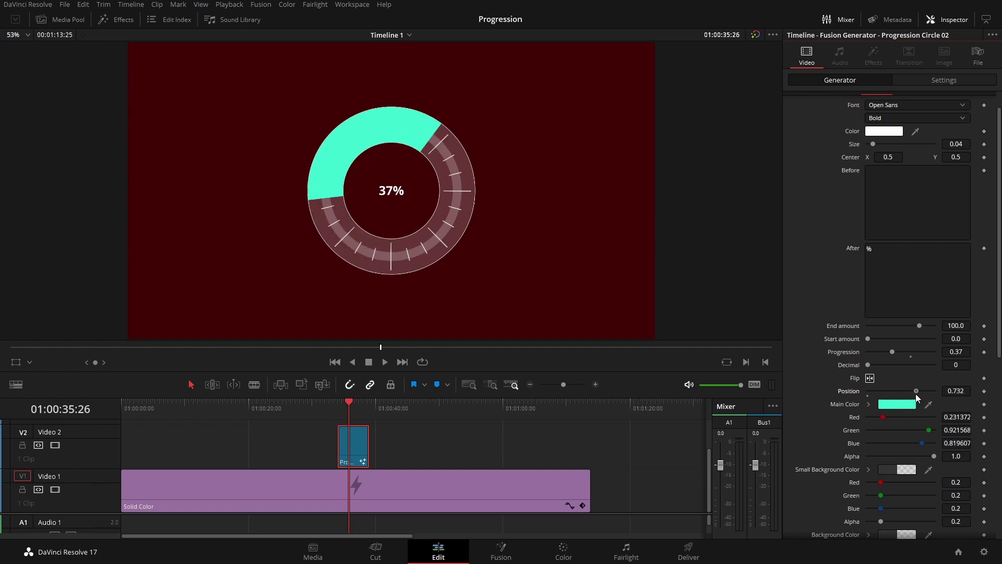
{"action": "mouse_move", "coordinate": [894, 350]}
{"action": "left_mouse_down"}
{"action": "mouse_move", "coordinate": [881, 349]}
{"action": "mouse_move", "coordinate": [928, 358]}
{"action": "mouse_move", "coordinate": [875, 364]}
{"action": "mouse_move", "coordinate": [886, 365]}
{"action": "left_mouse_up"}
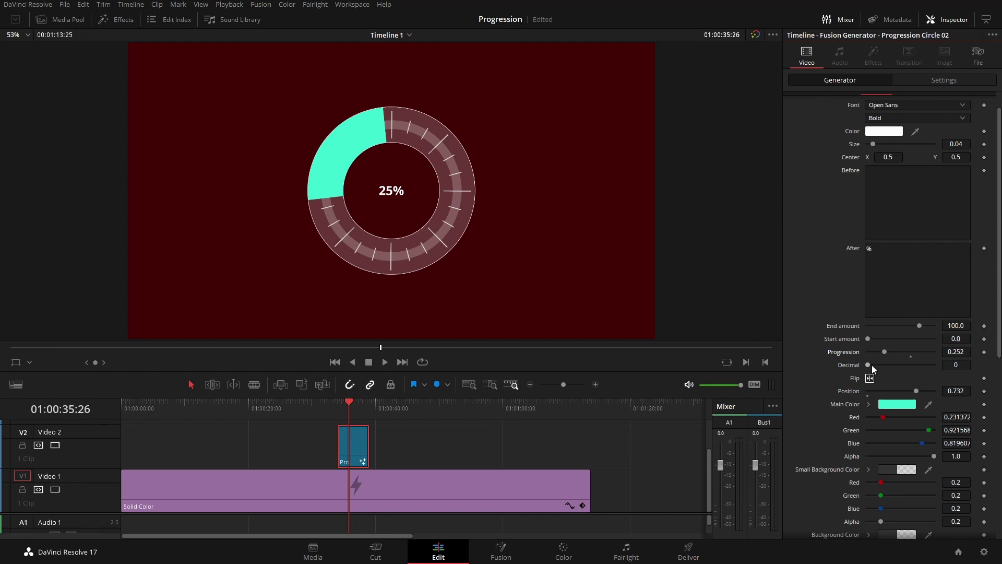
{"action": "scroll", "coordinate": [915, 244], "scroll_direction": "up", "scroll_amount": 1}
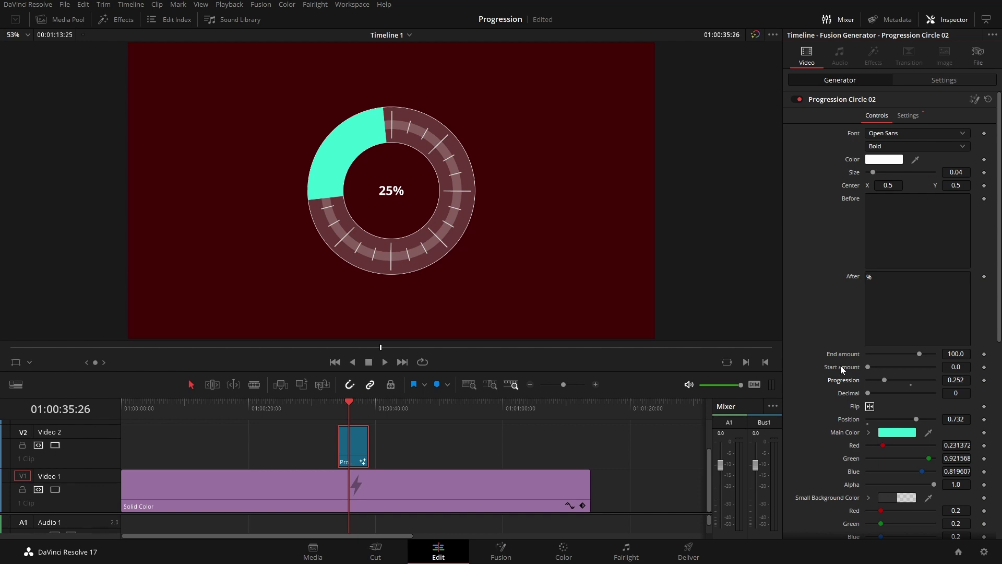
{"action": "scroll", "coordinate": [973, 302], "scroll_direction": "down", "scroll_amount": 7}
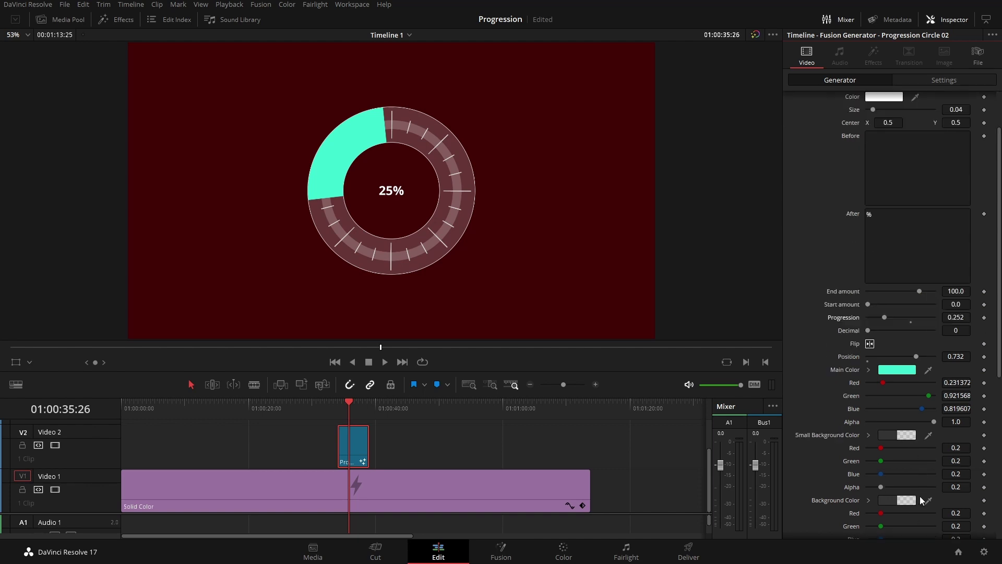